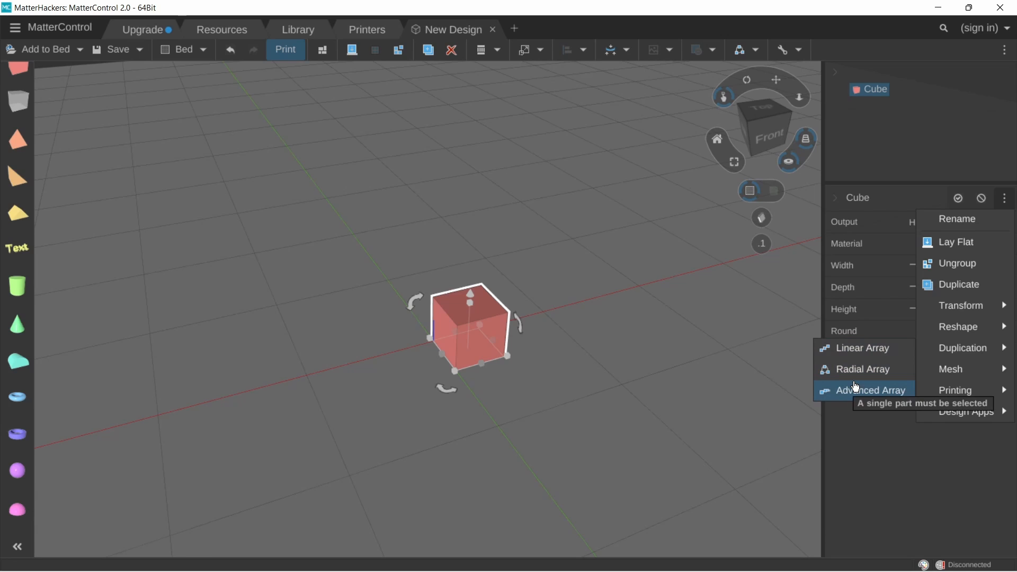
# Step: Turn the cube into a linear array and set its count to 6
pyautogui.click(854, 361)
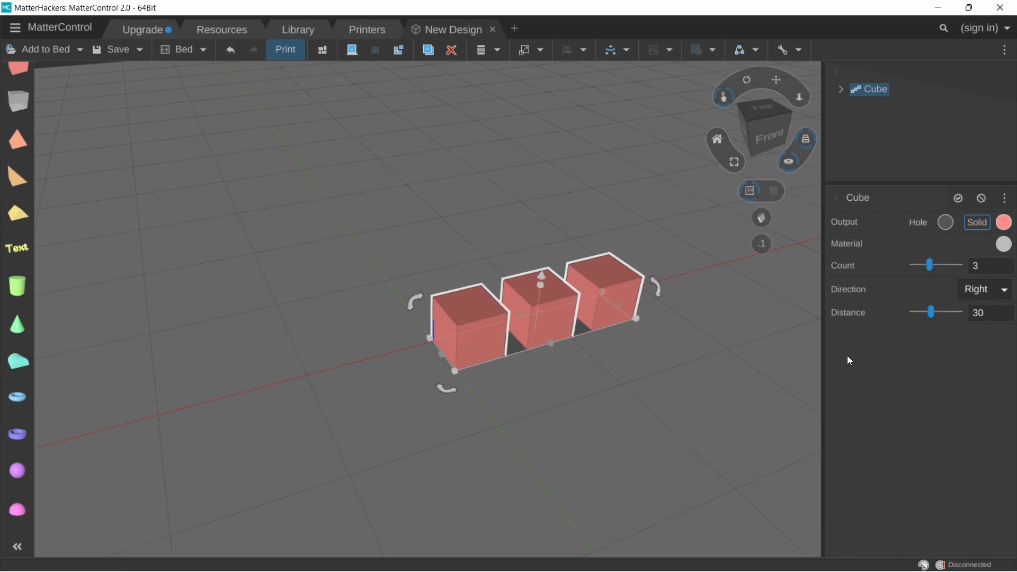
pyautogui.moveTo(608, 300); pyautogui.dragTo(536, 334, button='right')
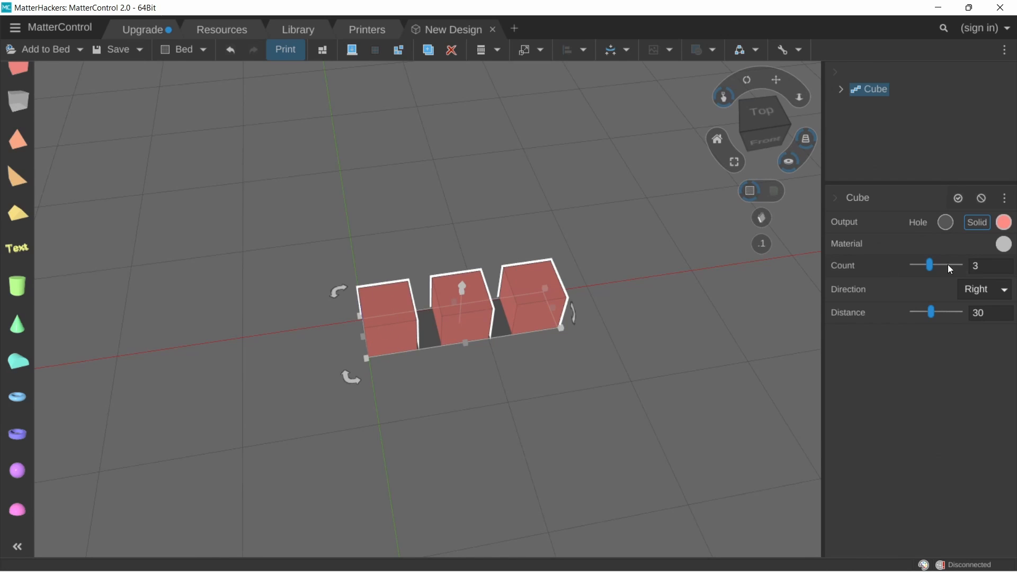
pyautogui.click(978, 266)
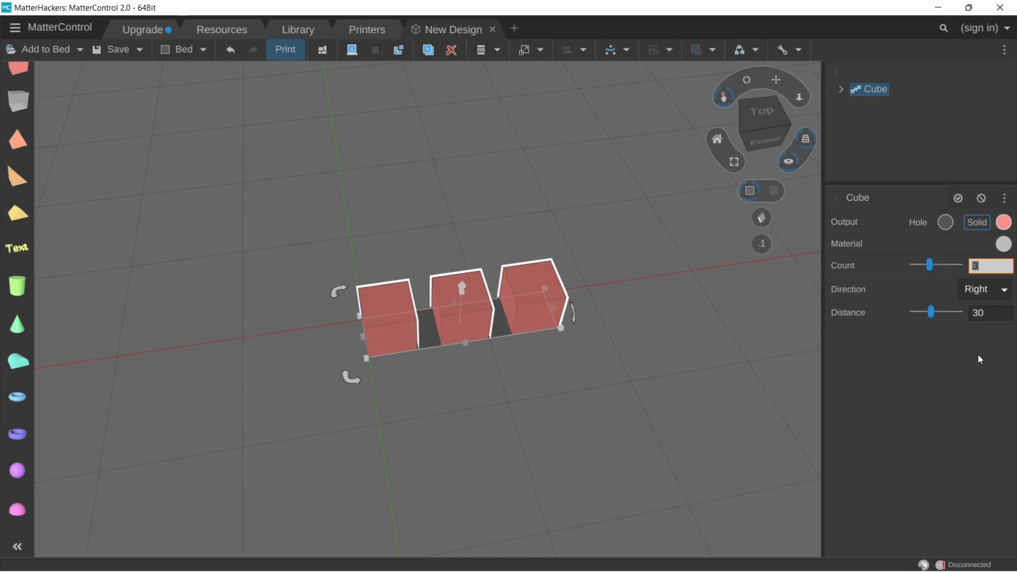
pyautogui.write('6')
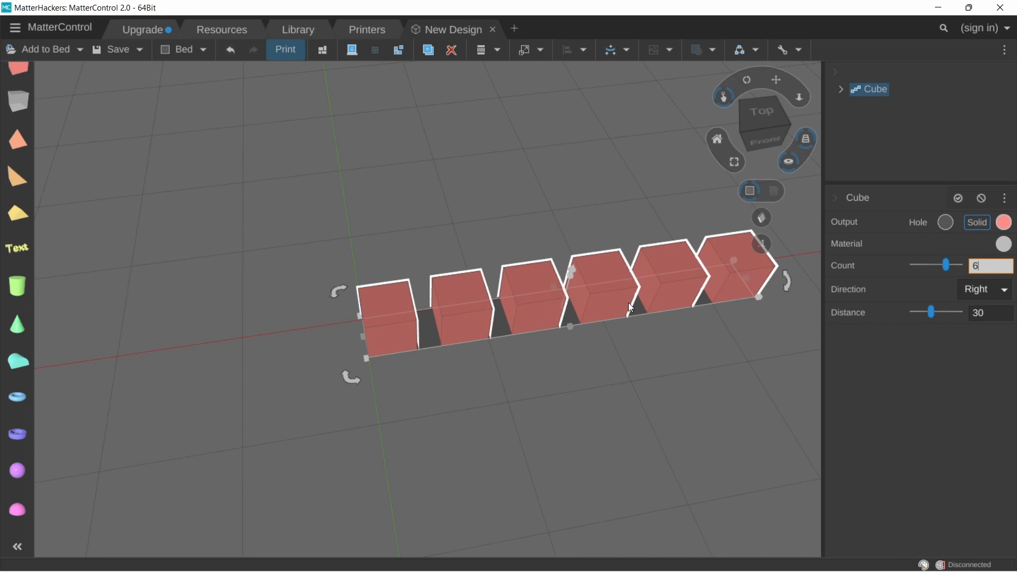
pyautogui.moveTo(628, 303); pyautogui.dragTo(285, 340, button='middle')
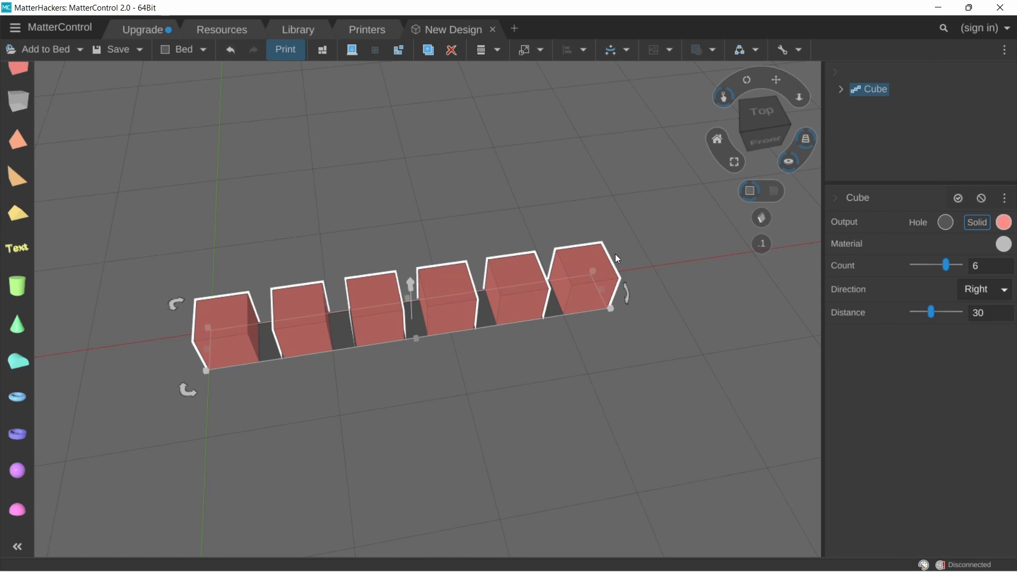
pyautogui.scroll(-3, 615, 254)
pyautogui.moveTo(551, 275); pyautogui.dragTo(516, 331, button='middle')
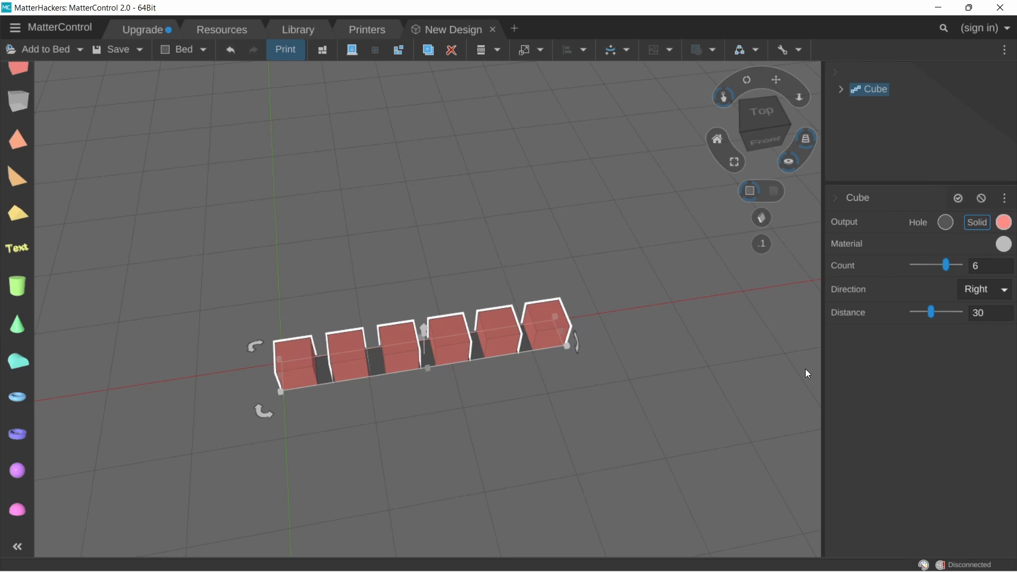
# Step: Try the Back and Up directions for the linear array and return the direction to Right
pyautogui.click(975, 290)
pyautogui.click(972, 315)
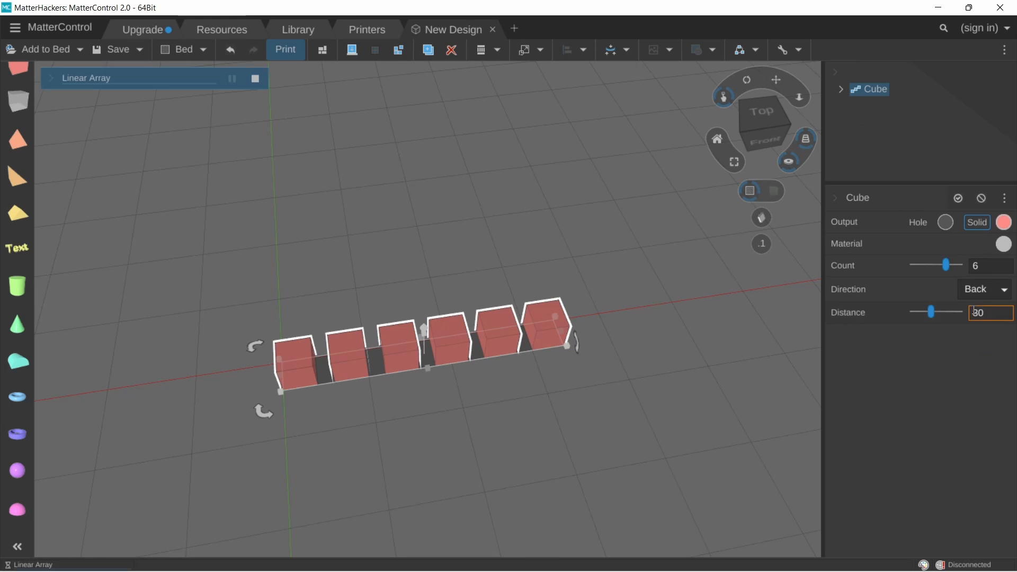
pyautogui.click(992, 290)
pyautogui.click(991, 327)
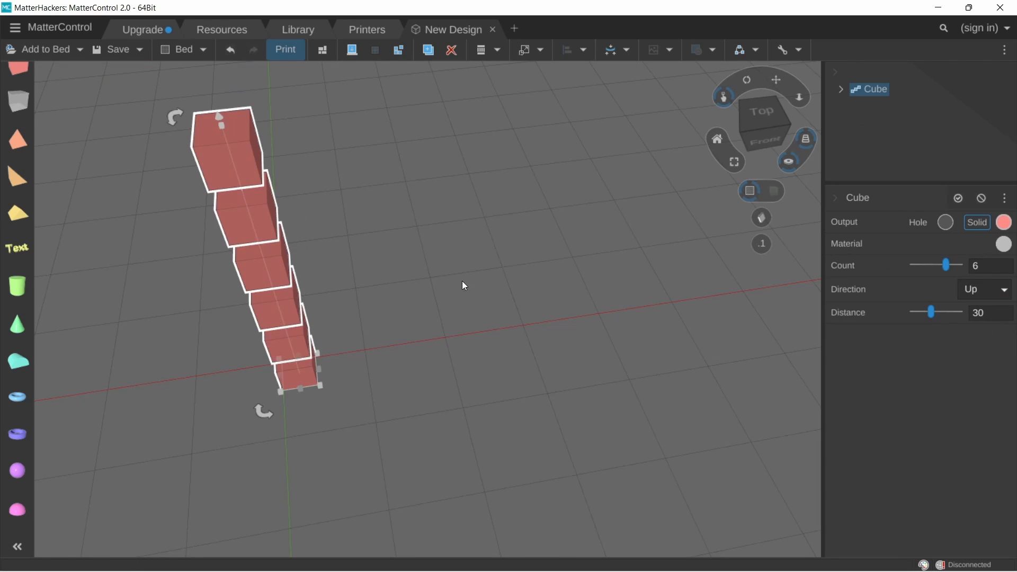
pyautogui.moveTo(463, 284); pyautogui.dragTo(627, 239, button='middle')
pyautogui.click(960, 296)
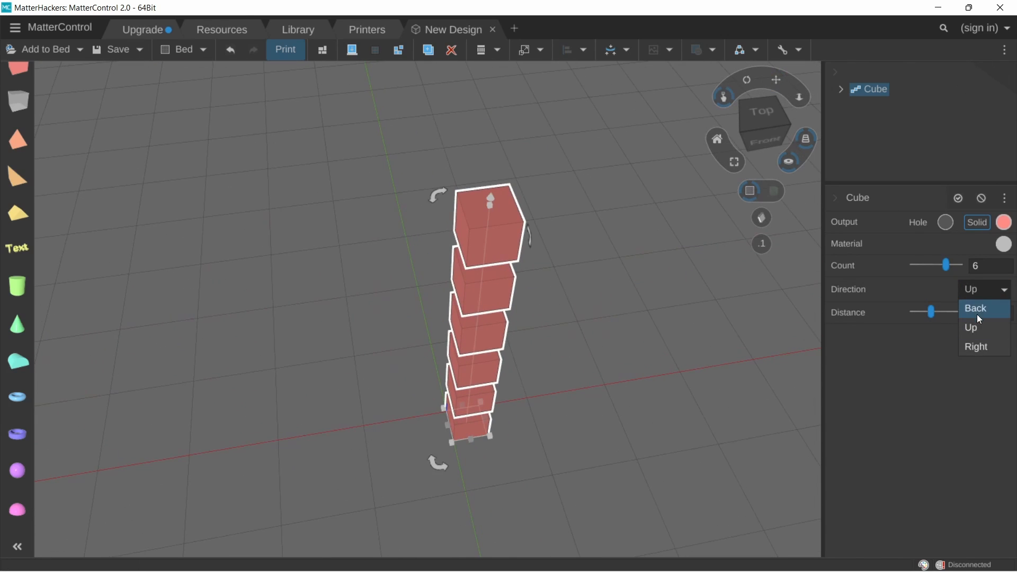
pyautogui.click(977, 345)
pyautogui.scroll(3, 519, 242)
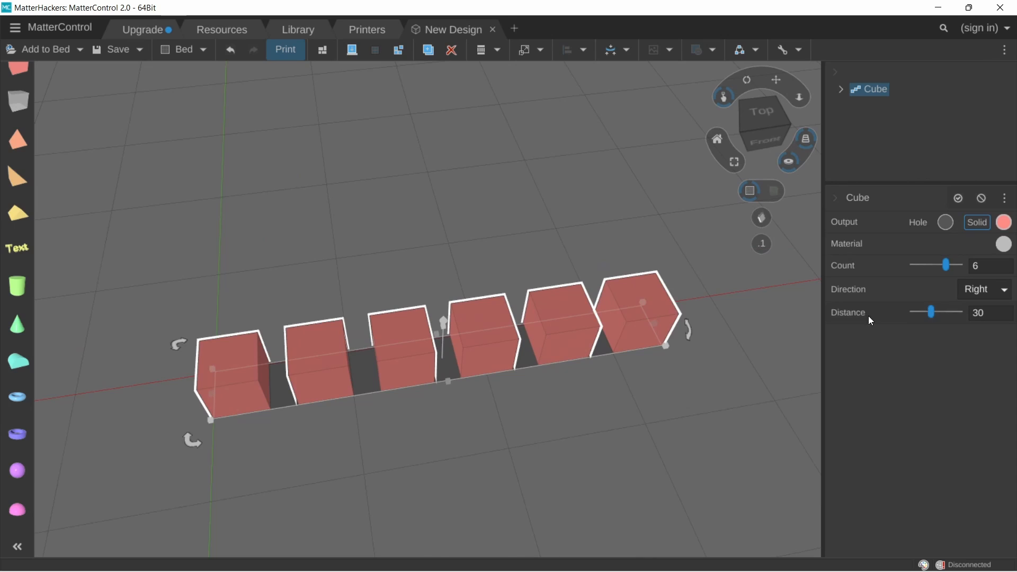
# Step: Increase the distance between the cubes of the linear array to 37
pyautogui.moveTo(931, 312)
pyautogui.mouseDown()
pyautogui.moveTo(924, 317)
pyautogui.moveTo(933, 313)
pyautogui.mouseUp()
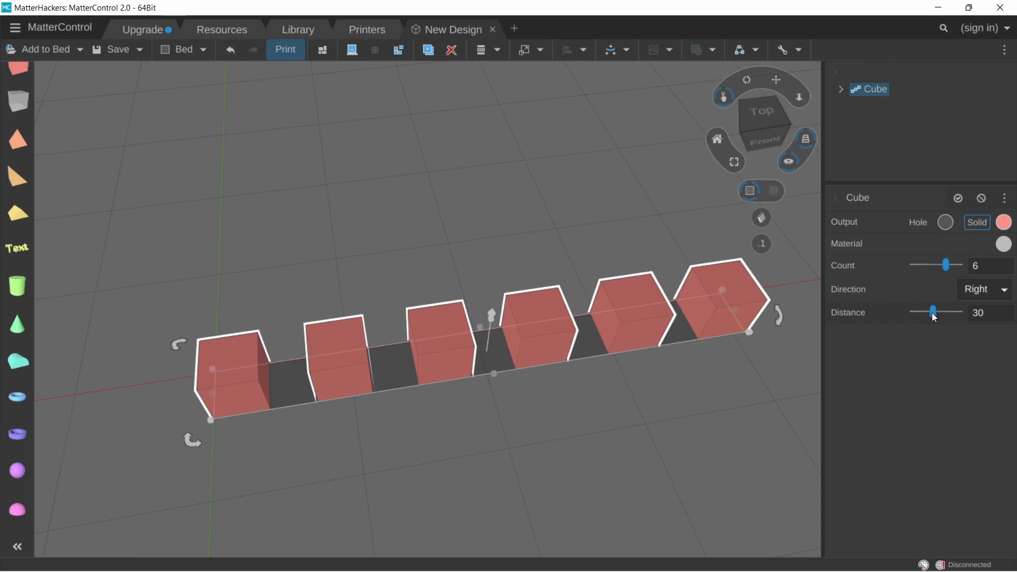
pyautogui.moveTo(737, 325); pyautogui.dragTo(705, 259, button='middle')
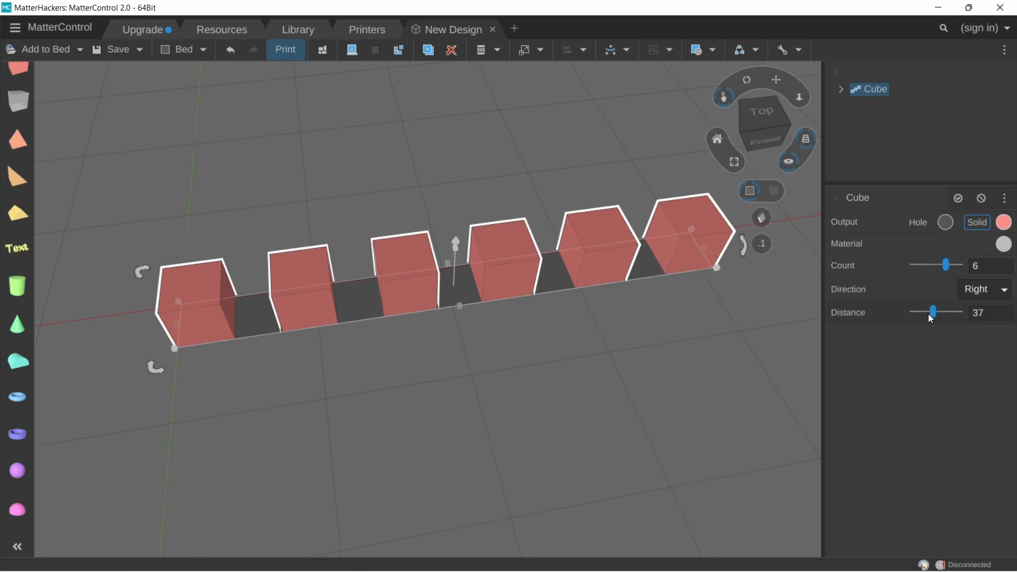
pyautogui.click(497, 319)
pyautogui.click(500, 296)
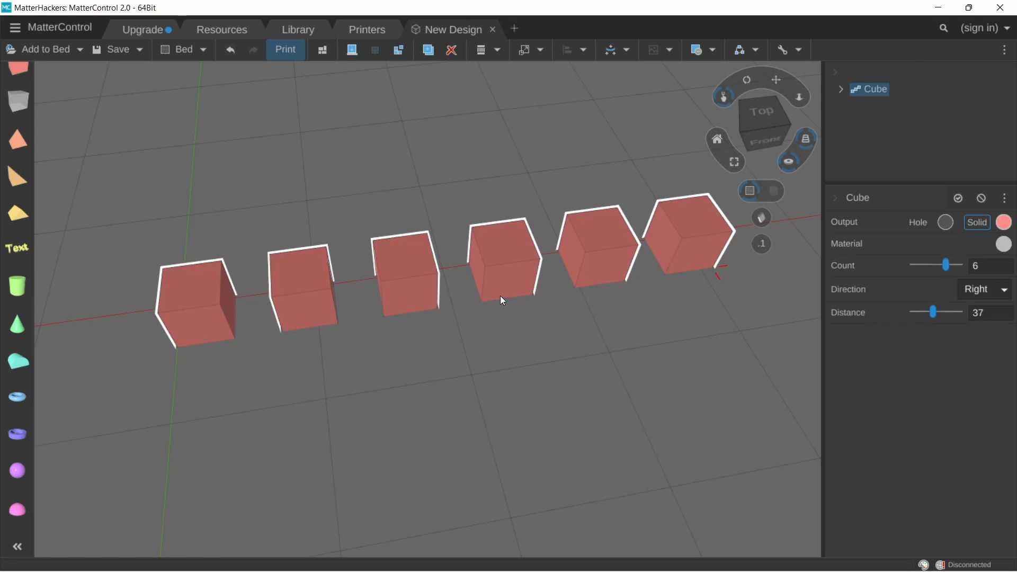
# Step: Widen the linear array's spacing further to a distance of 53.2
pyautogui.click(937, 316)
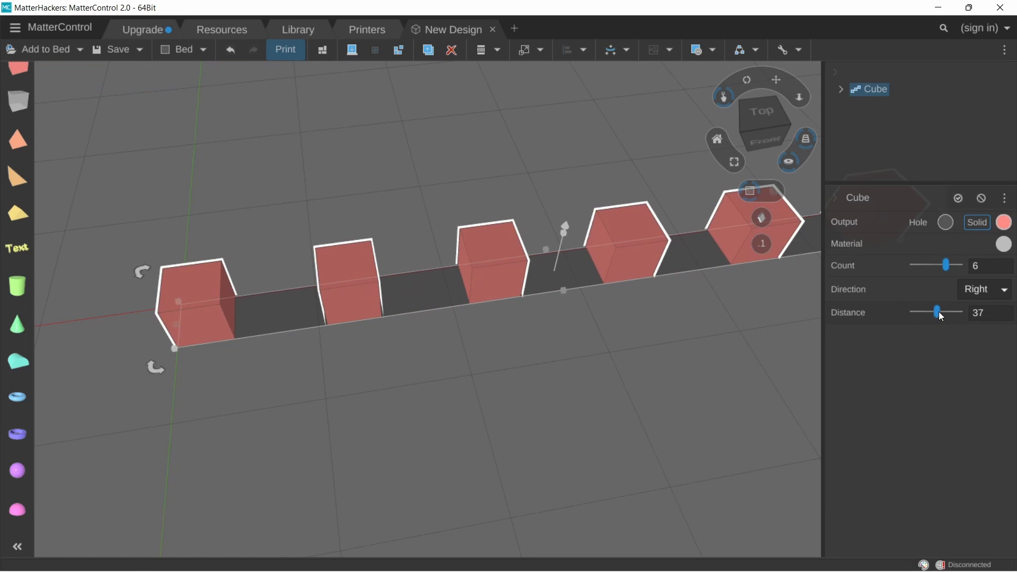
pyautogui.click(458, 326)
pyautogui.click(486, 296)
pyautogui.moveTo(633, 278)
pyautogui.mouseDown(button='right')
pyautogui.moveTo(547, 291)
pyautogui.moveTo(602, 291)
pyautogui.moveTo(564, 318)
pyautogui.mouseUp(button='right')
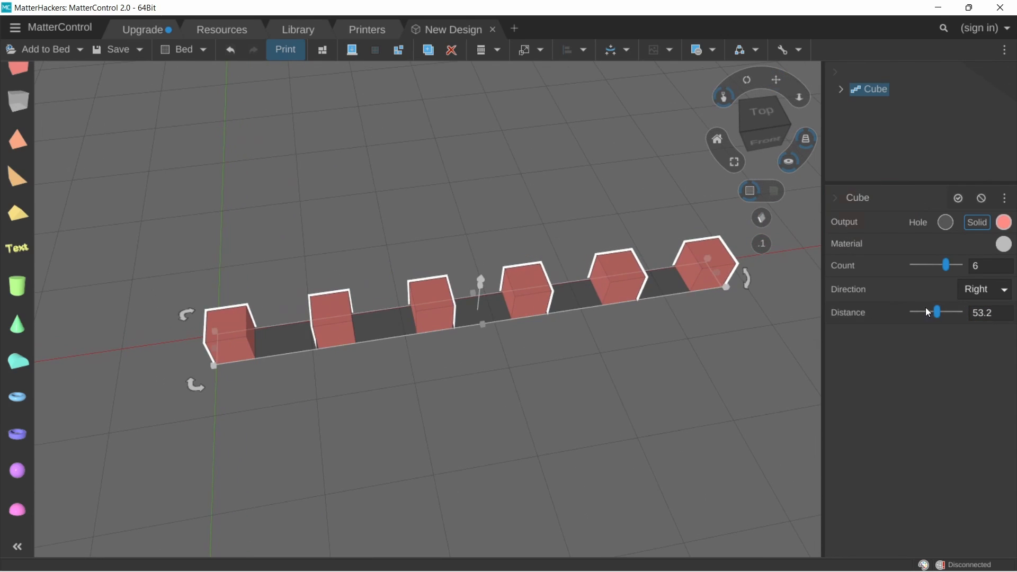
# Step: Set the linear array's distance back to 30
pyautogui.click(983, 312)
pyautogui.doubleClick(990, 312)
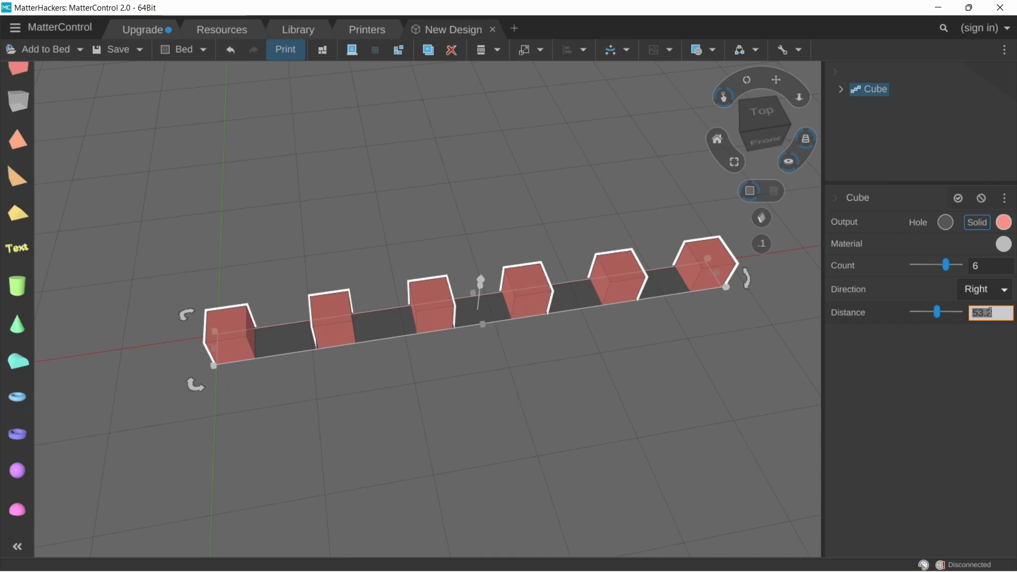
pyautogui.write('30')
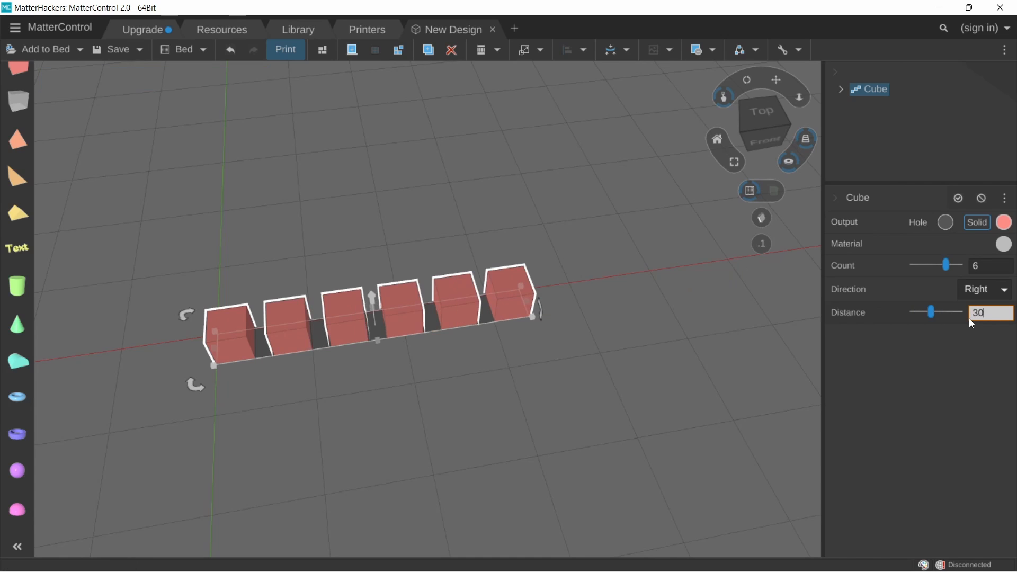
pyautogui.moveTo(281, 187); pyautogui.dragTo(381, 173, button='middle')
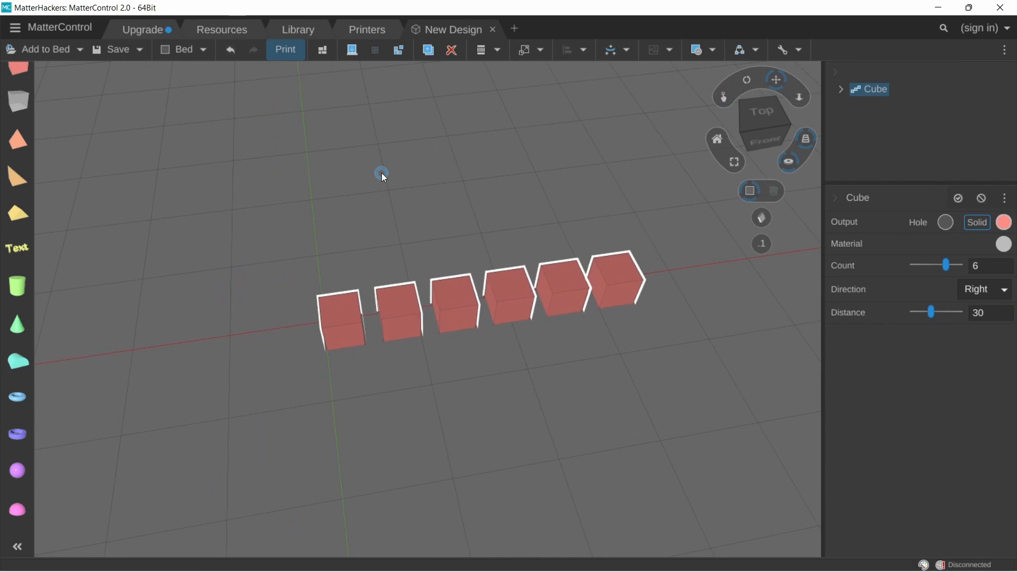
# Step: Add a separate cube with a width of 30 and position it overlapping the first cube of the linear array
pyautogui.moveTo(21, 68); pyautogui.dragTo(348, 366)
pyautogui.scroll(3, 261, 370)
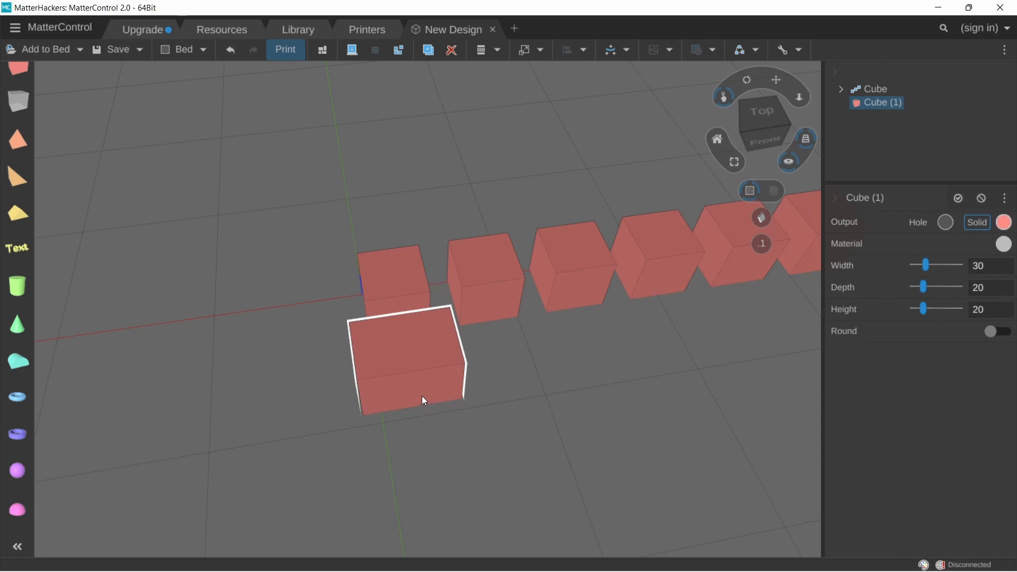
pyautogui.moveTo(422, 396); pyautogui.dragTo(411, 329)
pyautogui.scroll(5, 408, 334)
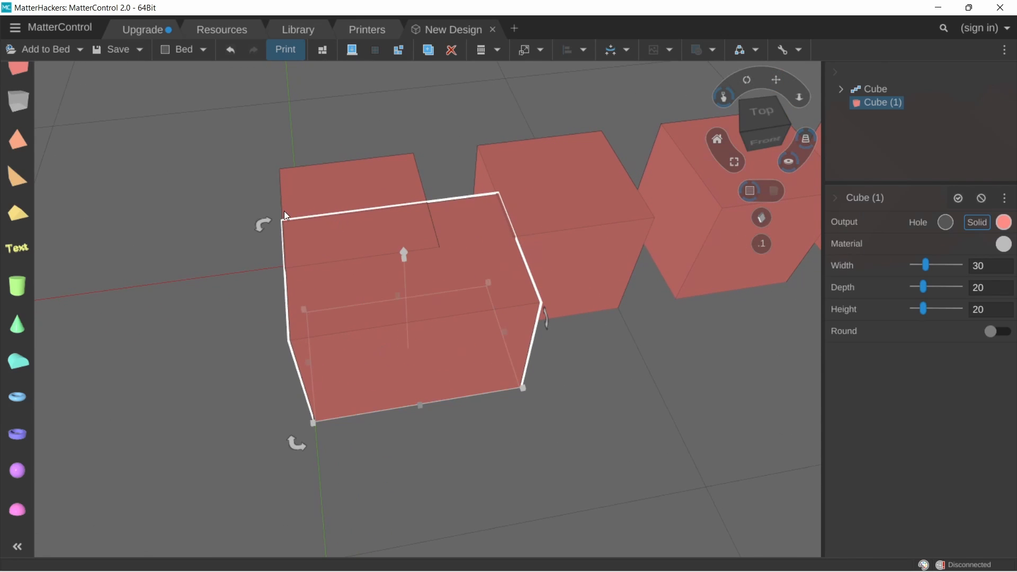
pyautogui.moveTo(485, 212); pyautogui.dragTo(275, 352, button='middle')
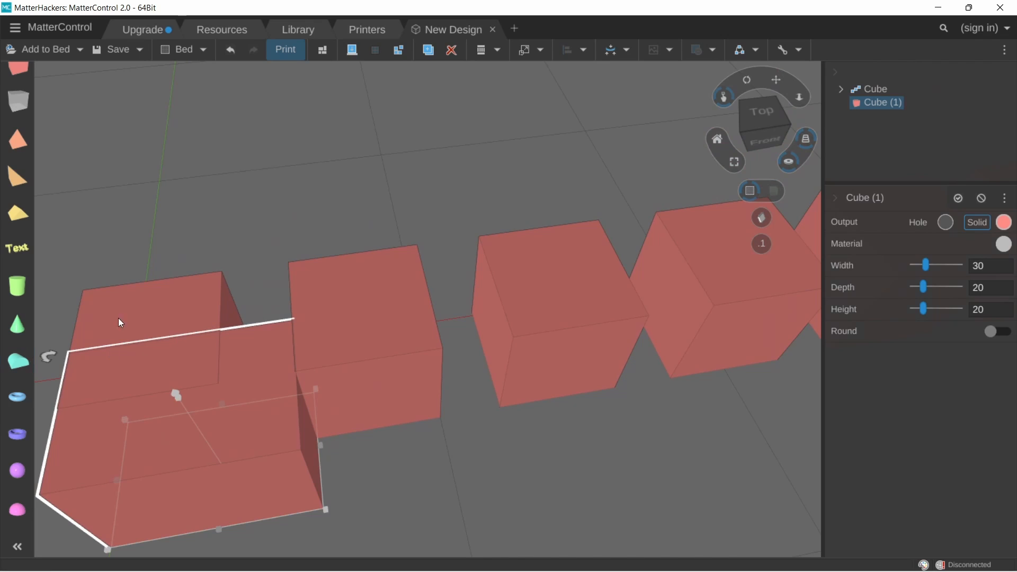
# Step: Move the separate wide cube along the row to the third array cube and delete it
pyautogui.click(272, 421)
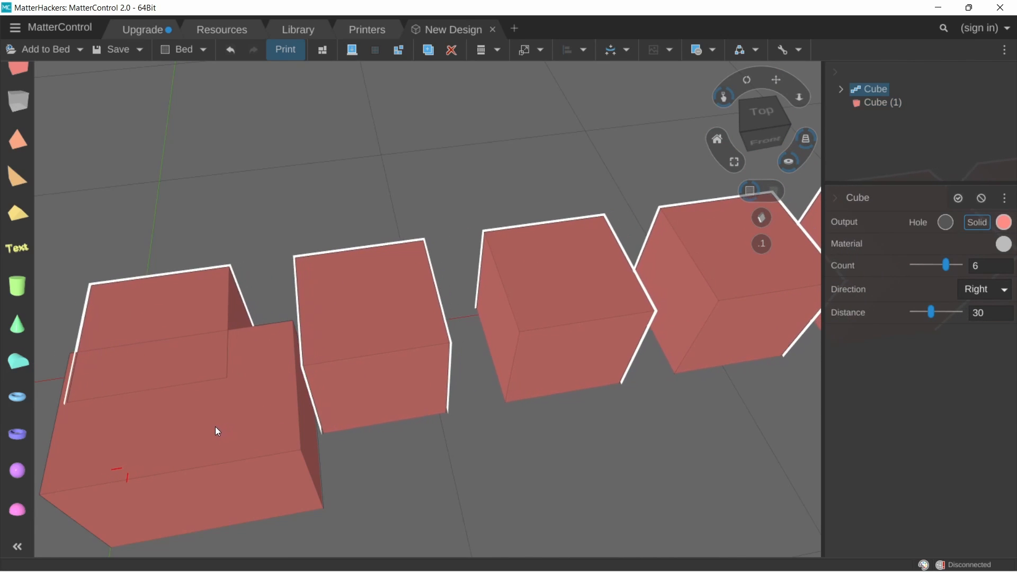
pyautogui.moveTo(215, 428); pyautogui.dragTo(594, 418)
pyautogui.click(184, 507)
pyautogui.scroll(-4, 275, 360)
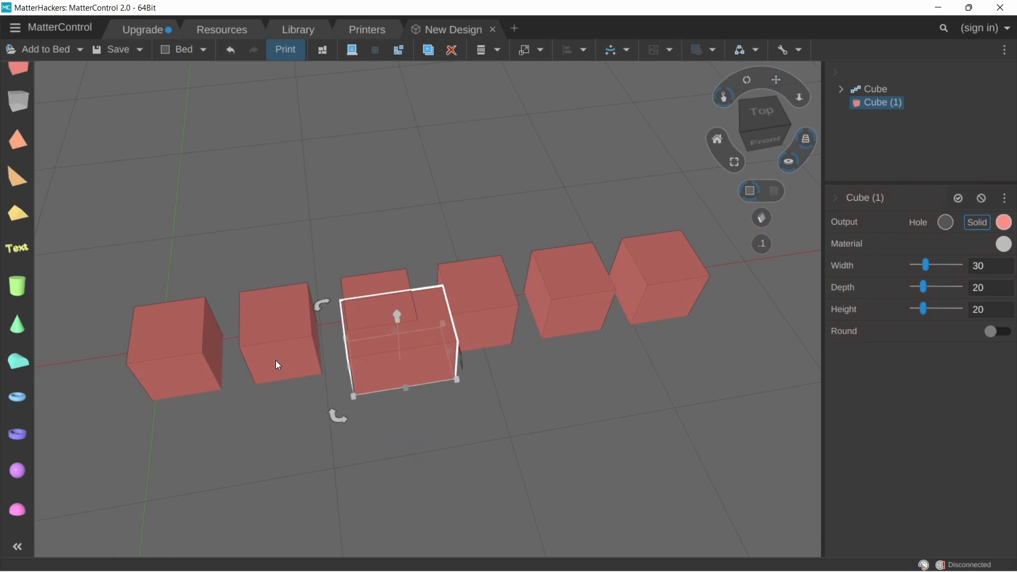
pyautogui.press('Delete')
# Step: Move the linear array toward the back of the bed and place a new 20 × 20 × 20 cube near the origin
pyautogui.click(466, 334)
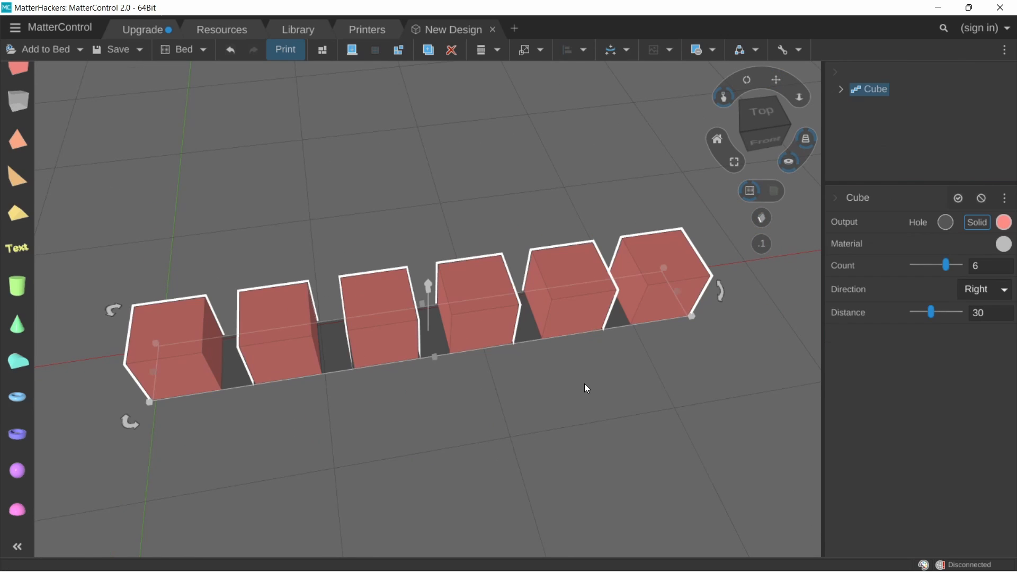
pyautogui.scroll(-2, 482, 379)
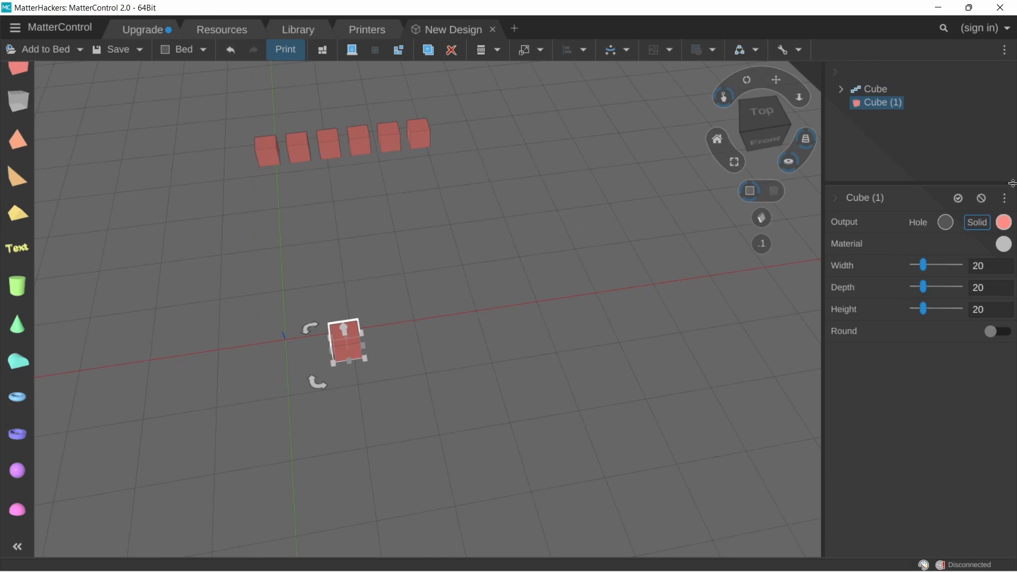
# Step: Create a radial array from the new cube near the origin
pyautogui.click(1005, 199)
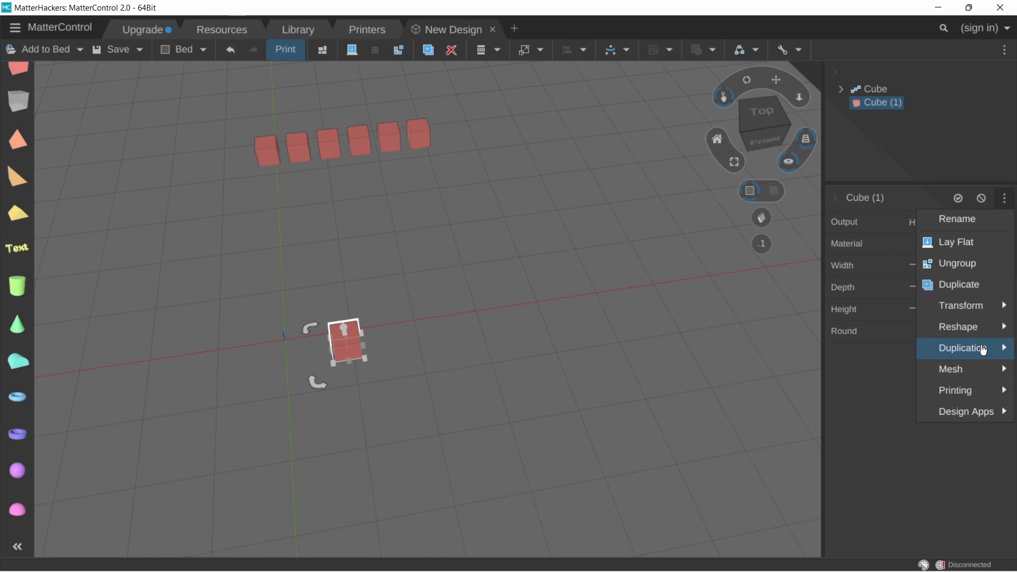
pyautogui.moveTo(983, 350)
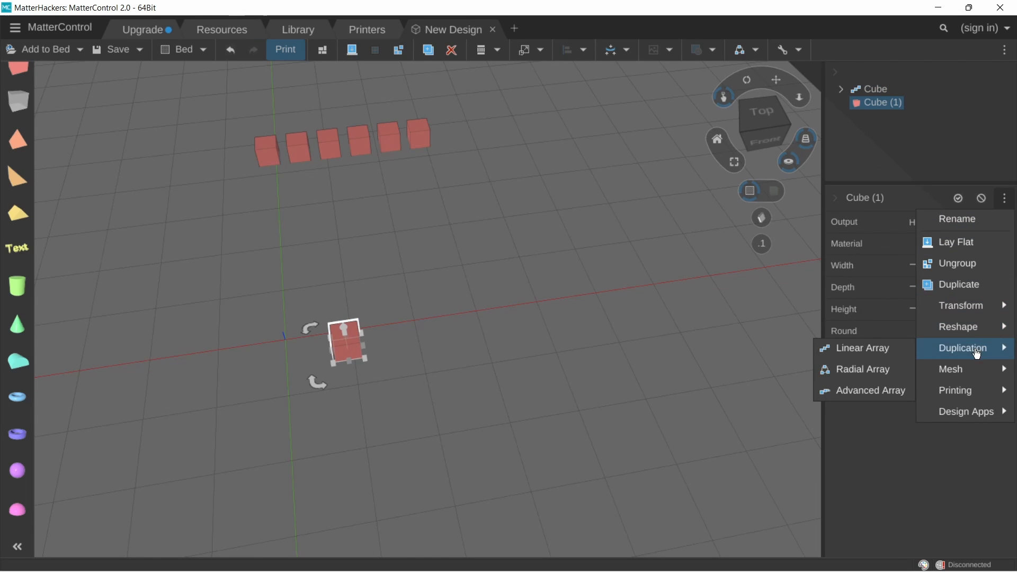
pyautogui.click(889, 381)
pyautogui.moveTo(336, 361); pyautogui.dragTo(450, 365, button='middle')
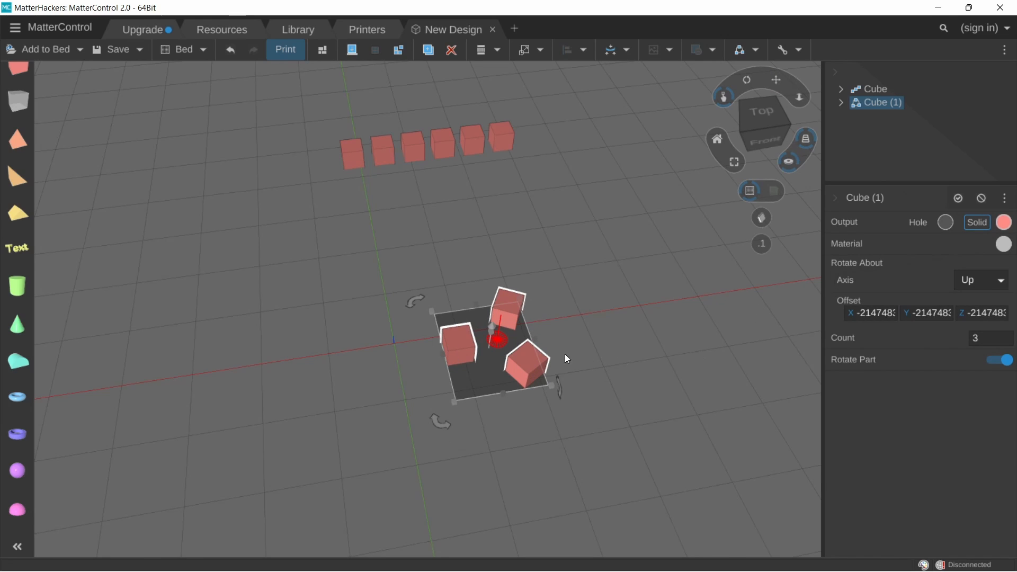
pyautogui.scroll(4, 329, 397)
pyautogui.moveTo(313, 374); pyautogui.dragTo(166, 455, button='middle')
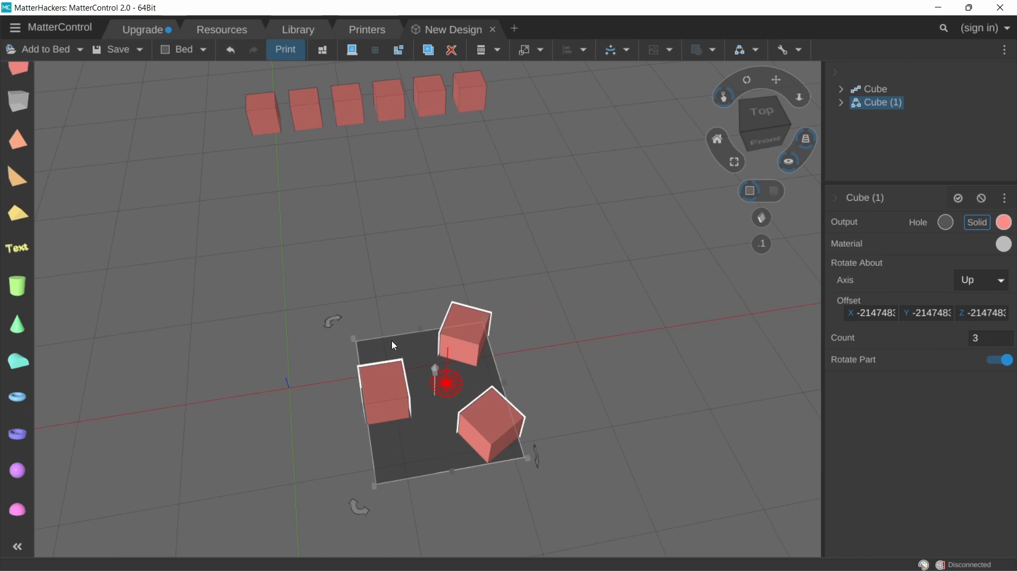
pyautogui.scroll(-2, 563, 340)
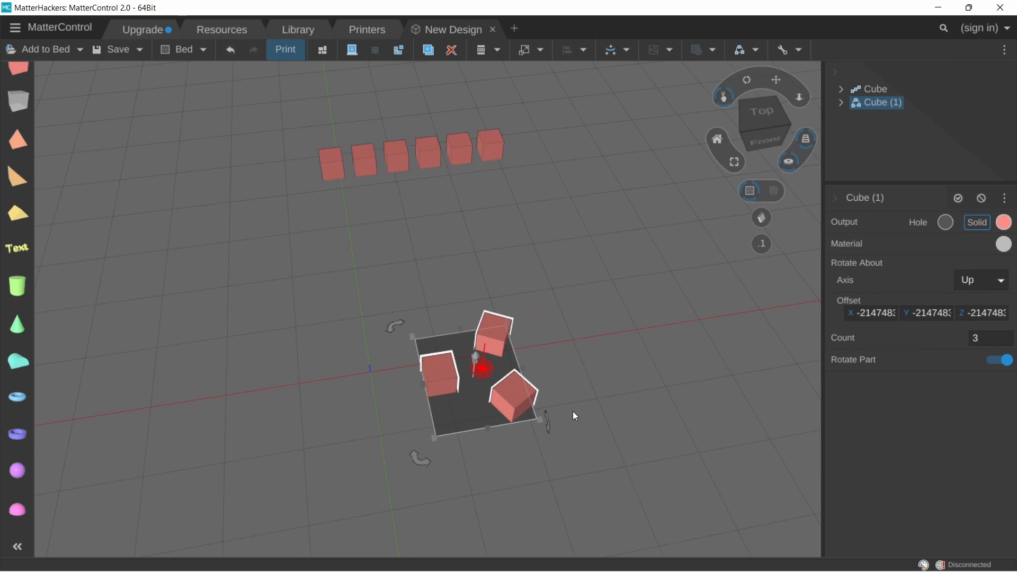
# Step: Set the radial array's rotation offset to 0 in X, Y and Z
pyautogui.click(851, 313)
pyautogui.click(970, 314)
pyautogui.click(874, 316)
pyautogui.click(935, 314)
pyautogui.doubleClick(935, 314)
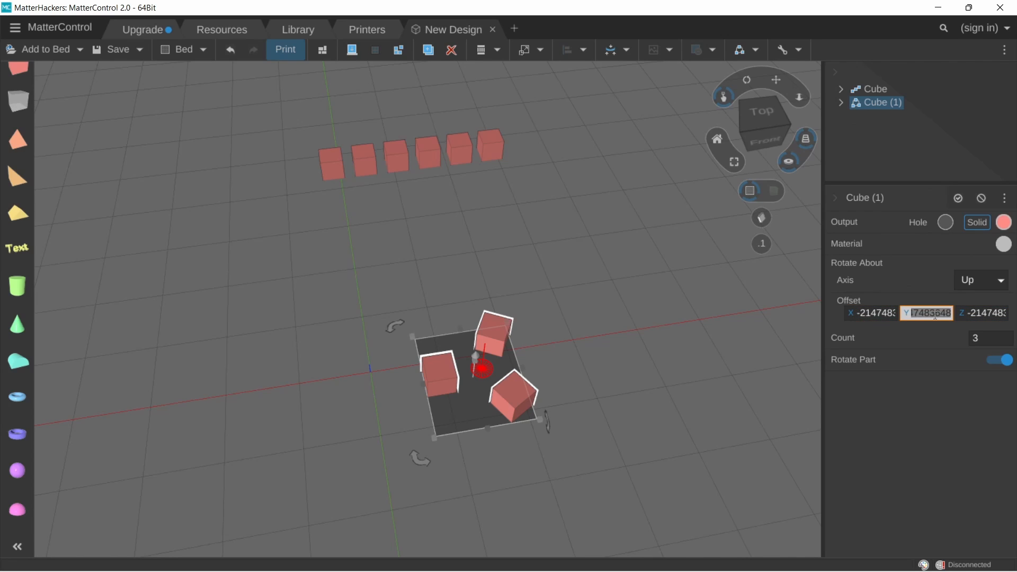
pyautogui.press('BackSpace')
pyautogui.write('0')
pyautogui.click(977, 318)
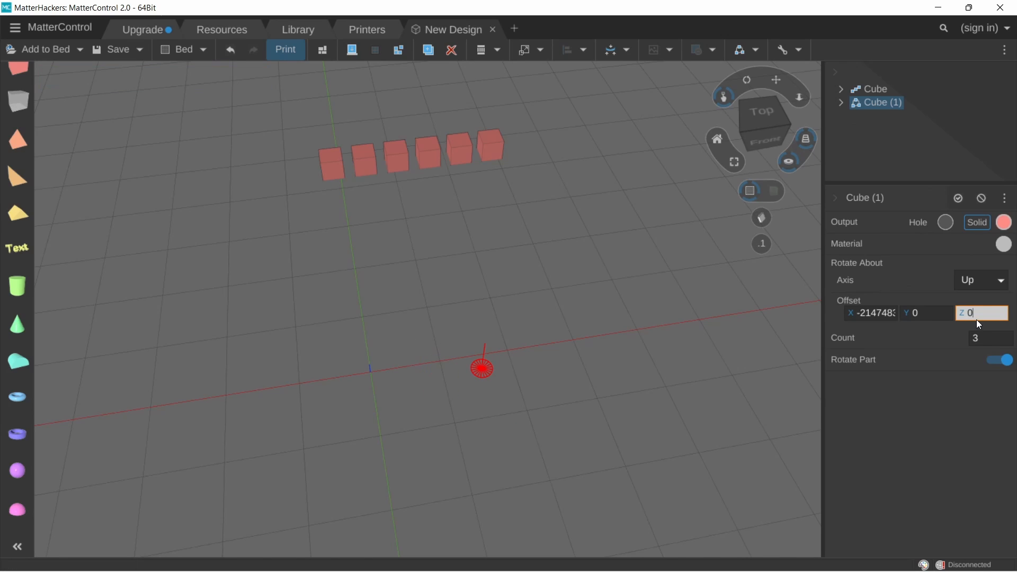
pyautogui.click(878, 313)
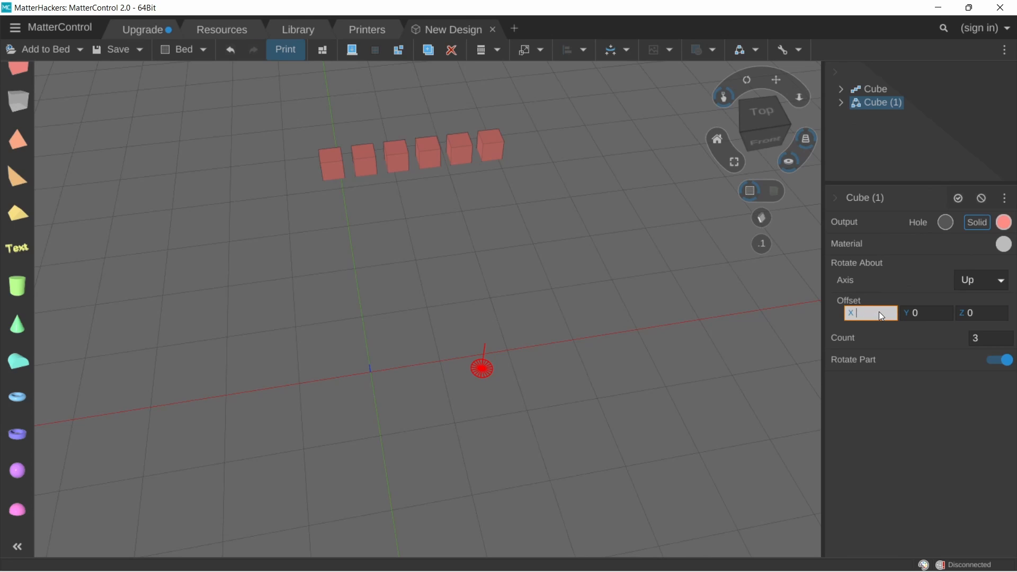
pyautogui.scroll(3, 349, 364)
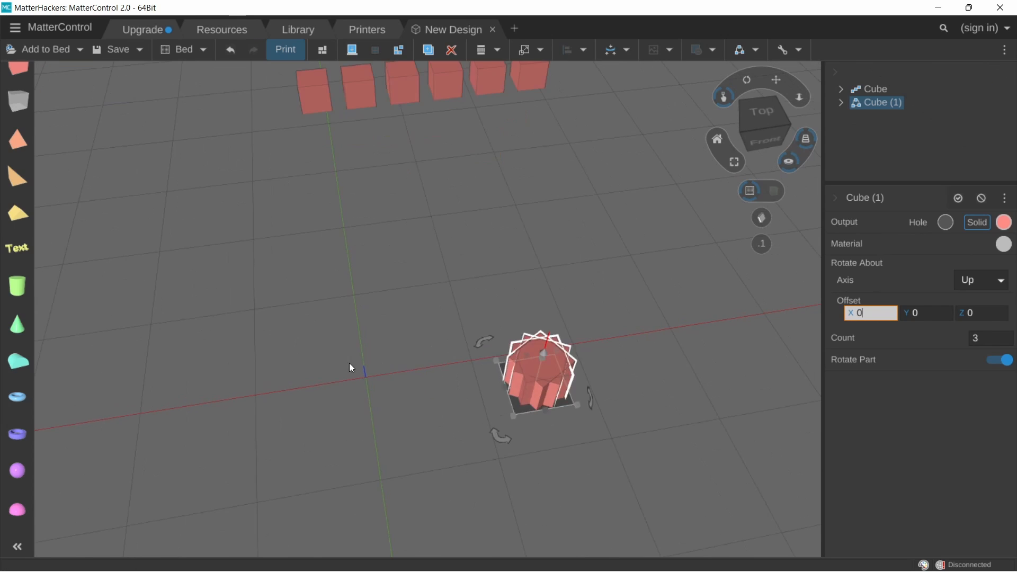
pyautogui.moveTo(416, 369); pyautogui.dragTo(328, 368, button='middle')
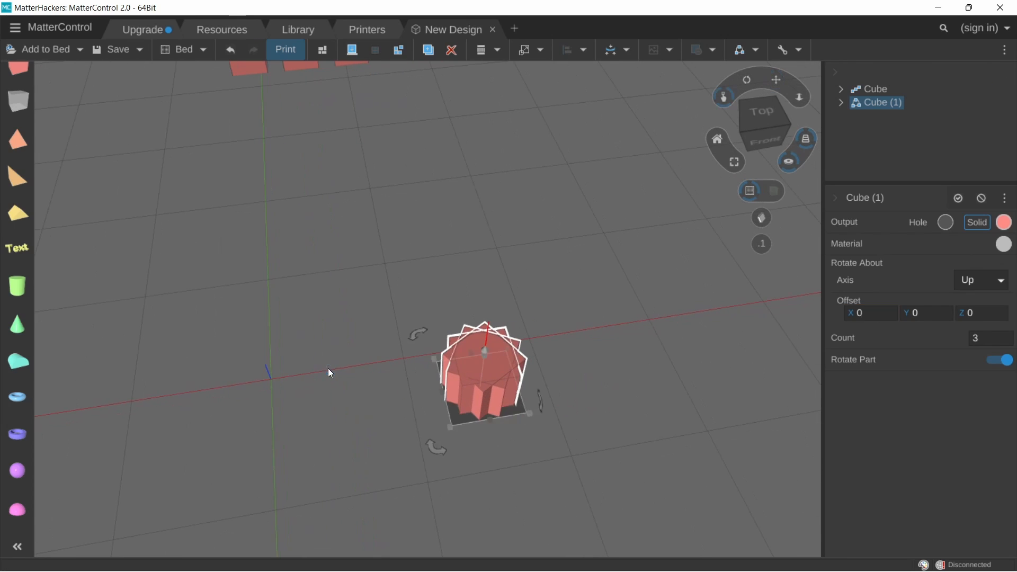
# Step: Set the radial array's X offset to 30 and its count to 10
pyautogui.click(877, 313)
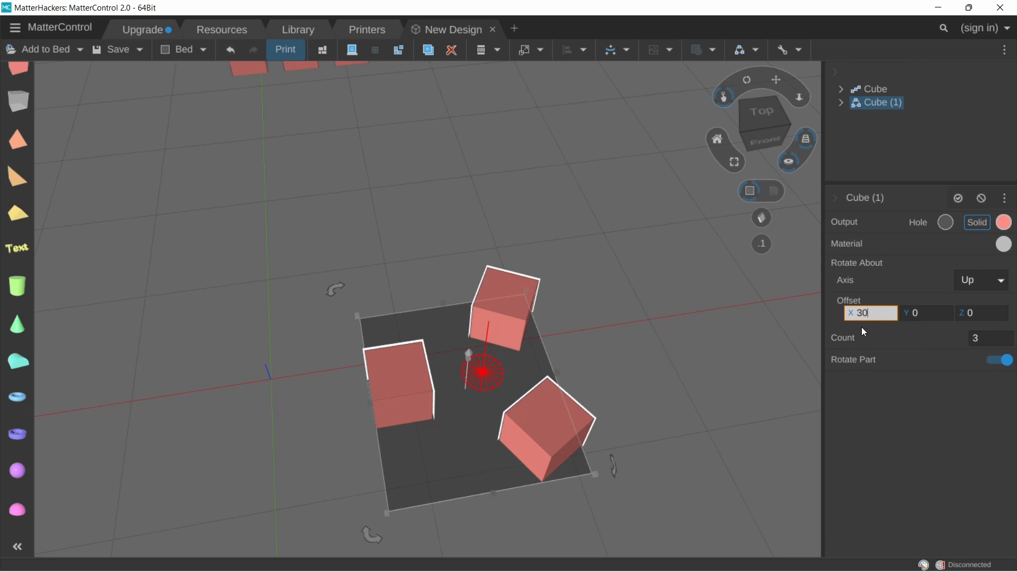
pyautogui.click(986, 339)
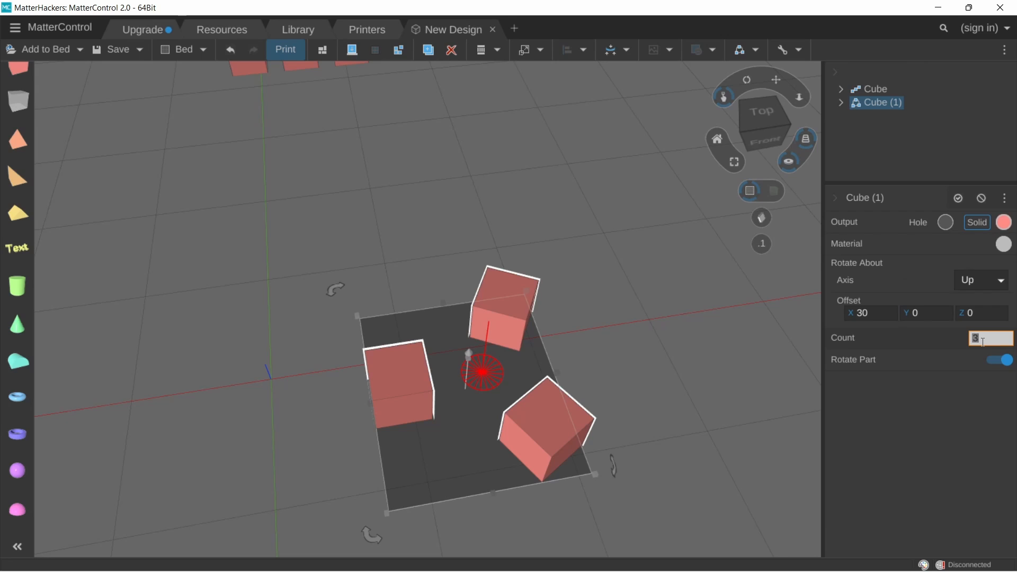
pyautogui.write('10')
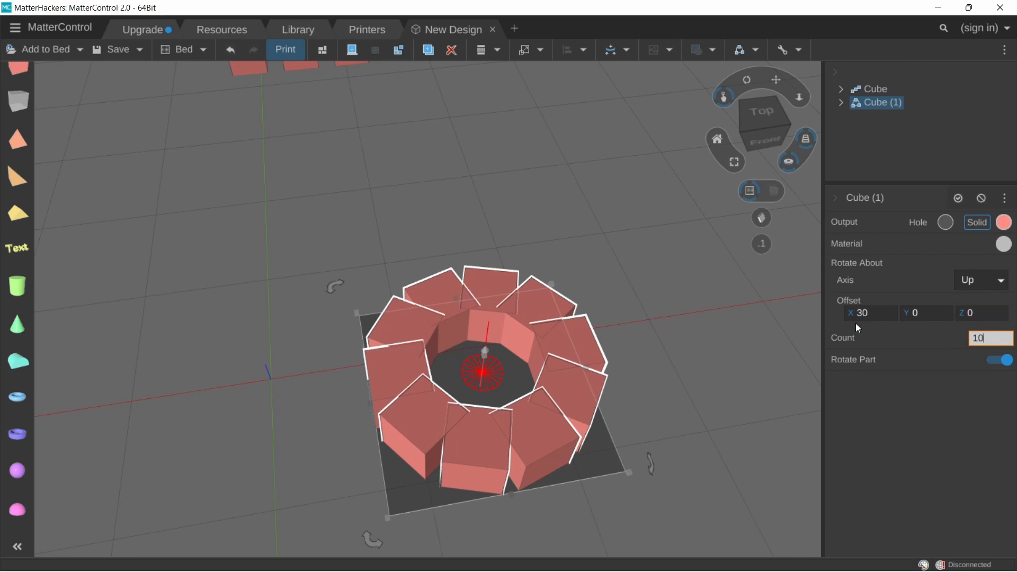
# Step: Set the radial array's X offset to 50 and turn off Rotate Part
pyautogui.click(869, 312)
pyautogui.write('50')
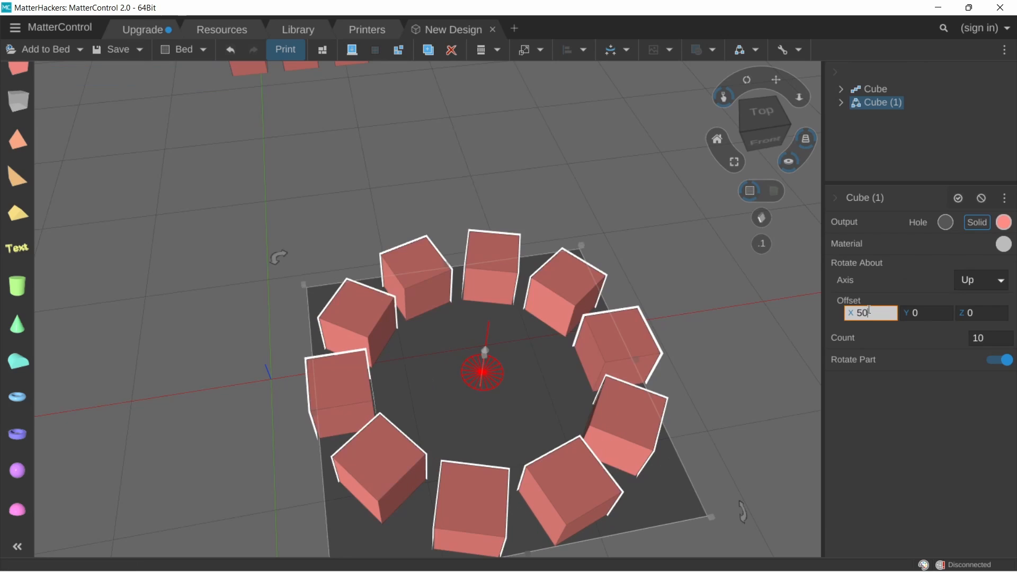
pyautogui.moveTo(670, 364); pyautogui.dragTo(577, 300, button='right')
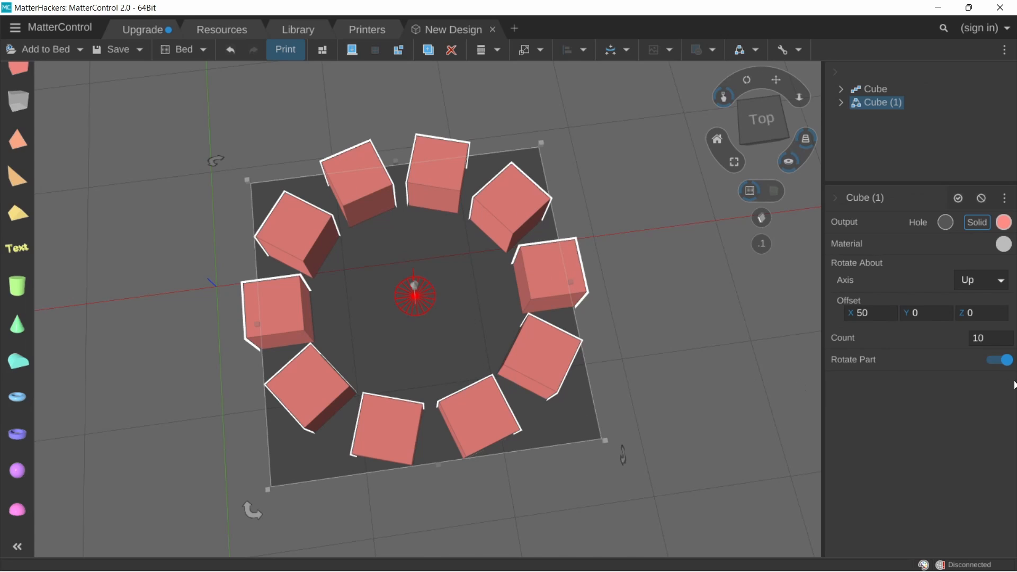
pyautogui.click(1006, 363)
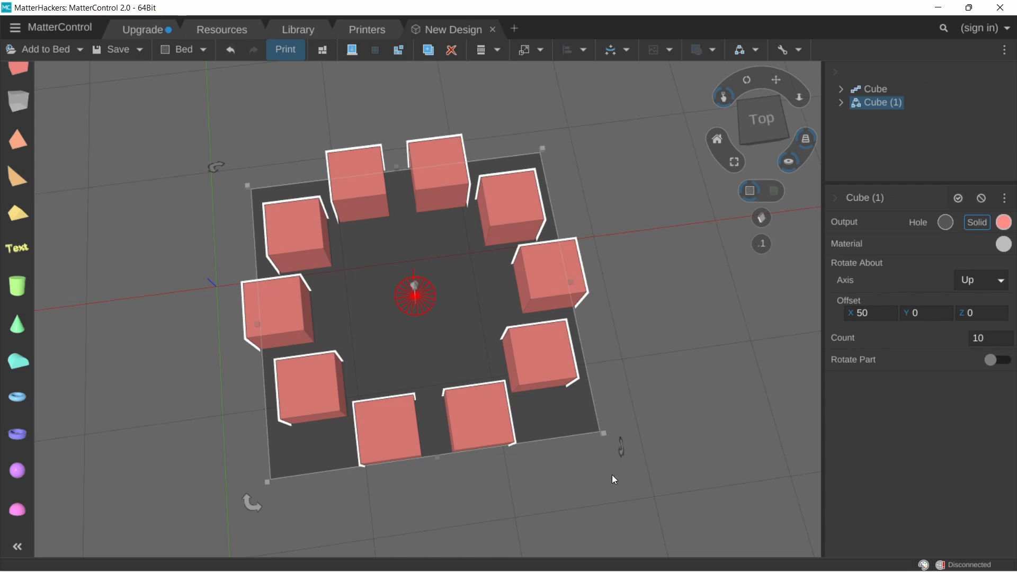
pyautogui.click(993, 363)
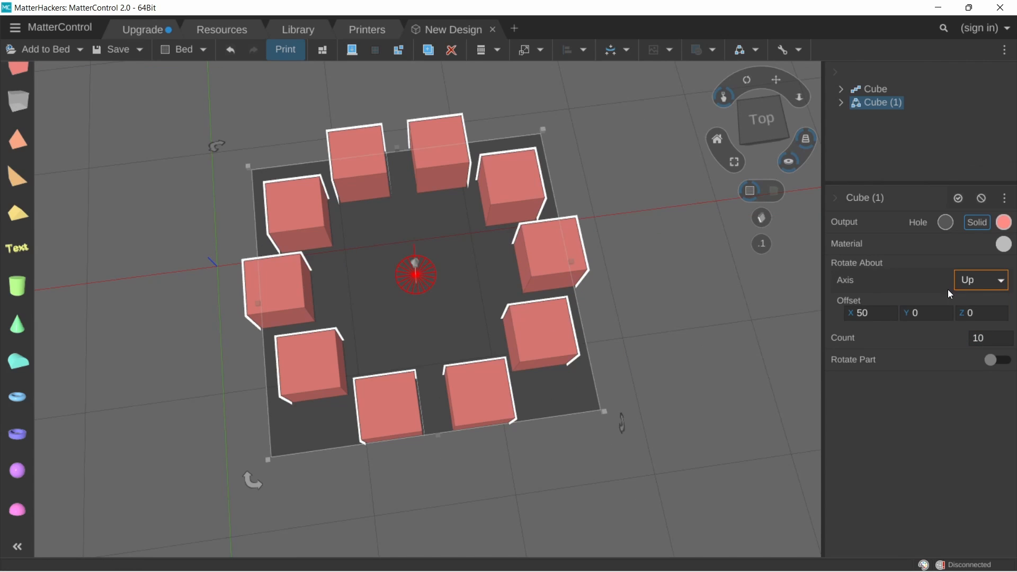
# Step: Change the radial array's rotation axis to Back
pyautogui.moveTo(620, 299); pyautogui.dragTo(618, 347, button='middle')
pyautogui.moveTo(619, 348); pyautogui.dragTo(627, 275, button='right')
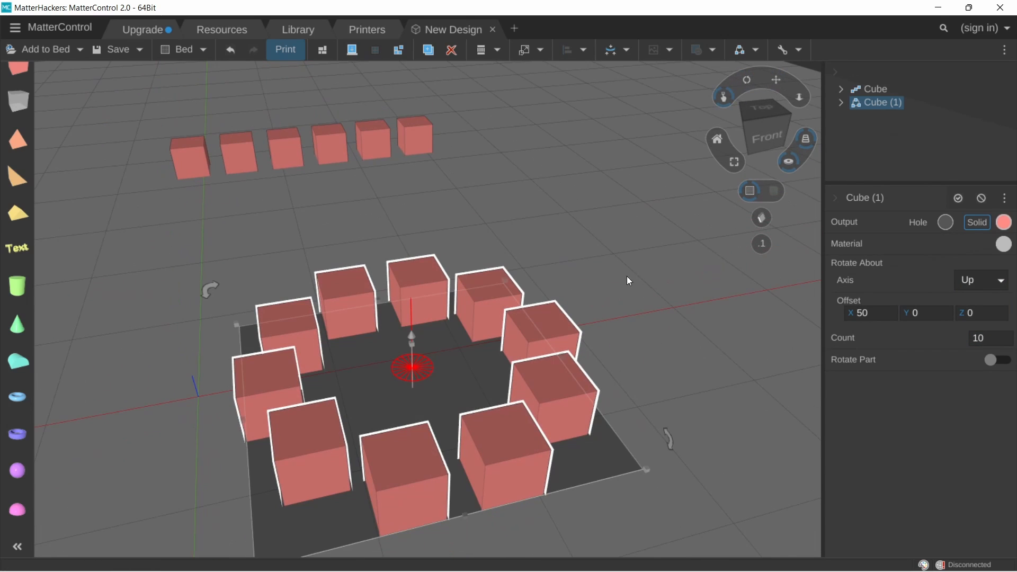
pyautogui.click(990, 286)
pyautogui.click(975, 300)
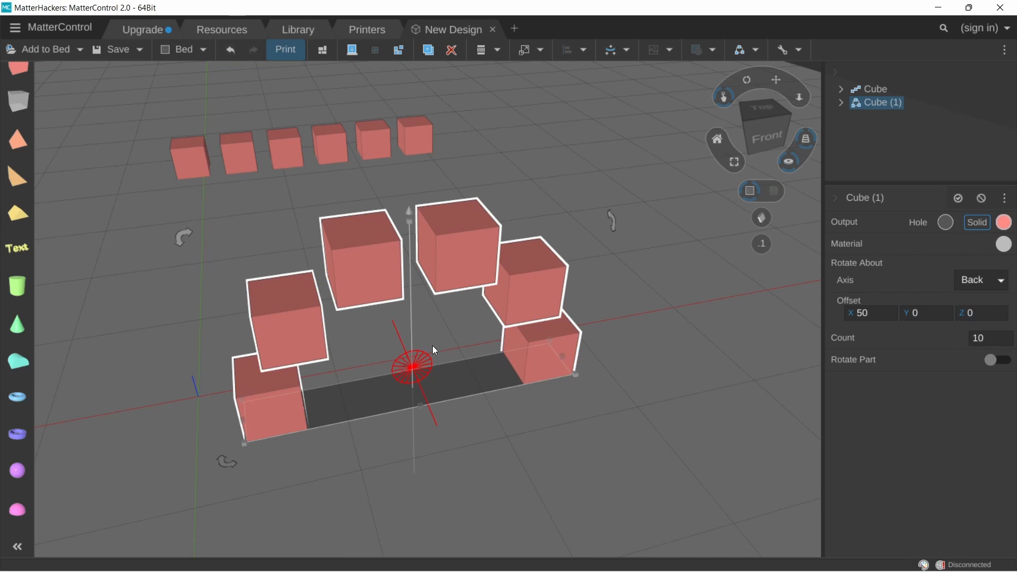
# Step: Change the radial array's rotation axis to Right, with an offset of 0 in X and 50 in Y
pyautogui.click(991, 282)
pyautogui.click(971, 336)
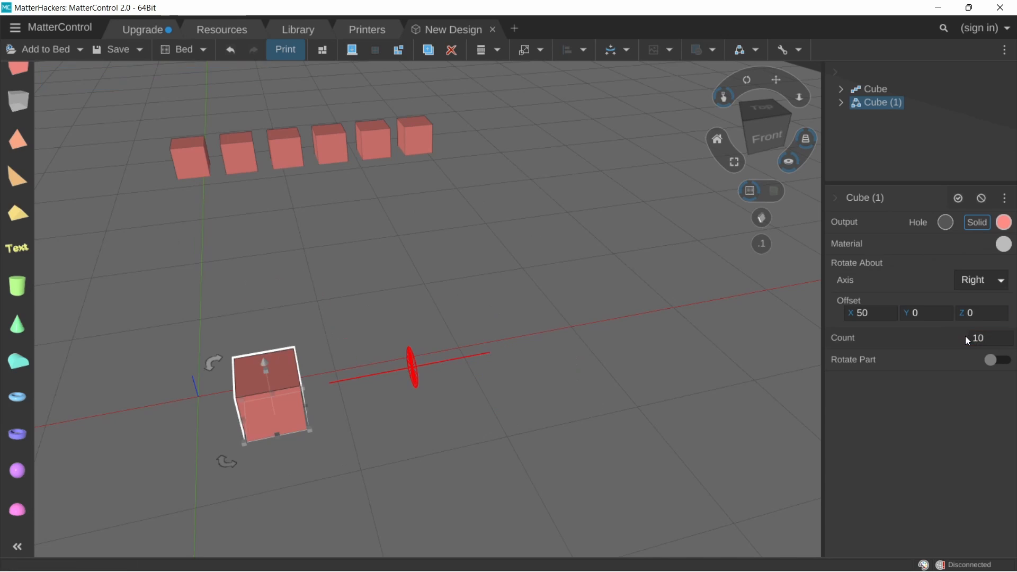
pyautogui.moveTo(480, 328)
pyautogui.mouseDown(button='middle')
pyautogui.moveTo(438, 327)
pyautogui.moveTo(449, 325)
pyautogui.mouseUp(button='middle')
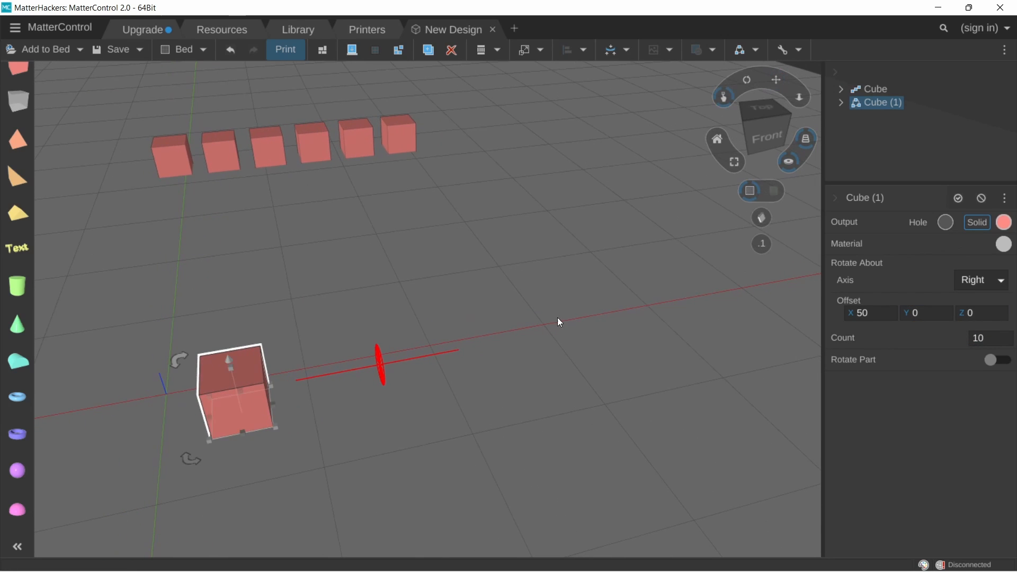
pyautogui.moveTo(619, 334); pyautogui.dragTo(383, 360, button='right')
pyautogui.moveTo(367, 346); pyautogui.dragTo(412, 424, button='middle')
pyautogui.scroll(4, 409, 424)
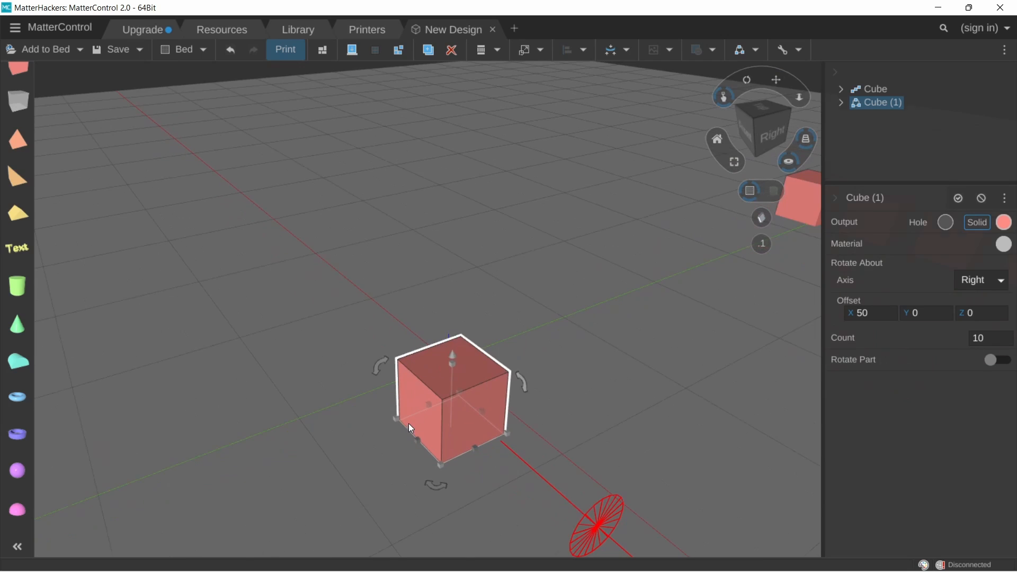
pyautogui.moveTo(425, 429); pyautogui.dragTo(415, 396, button='right')
pyautogui.moveTo(505, 412); pyautogui.dragTo(469, 356, button='middle')
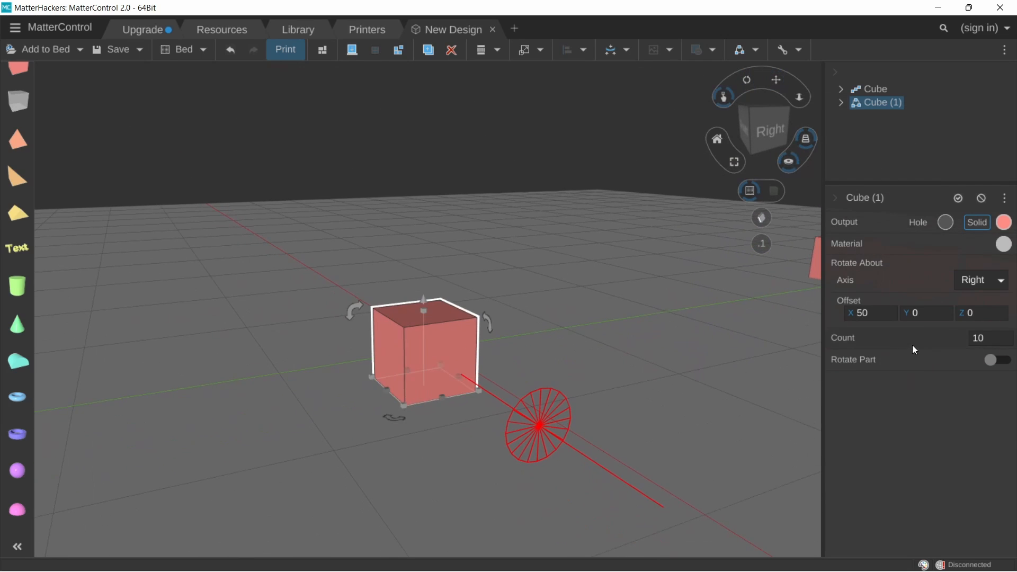
pyautogui.click(882, 318)
pyautogui.write('0')
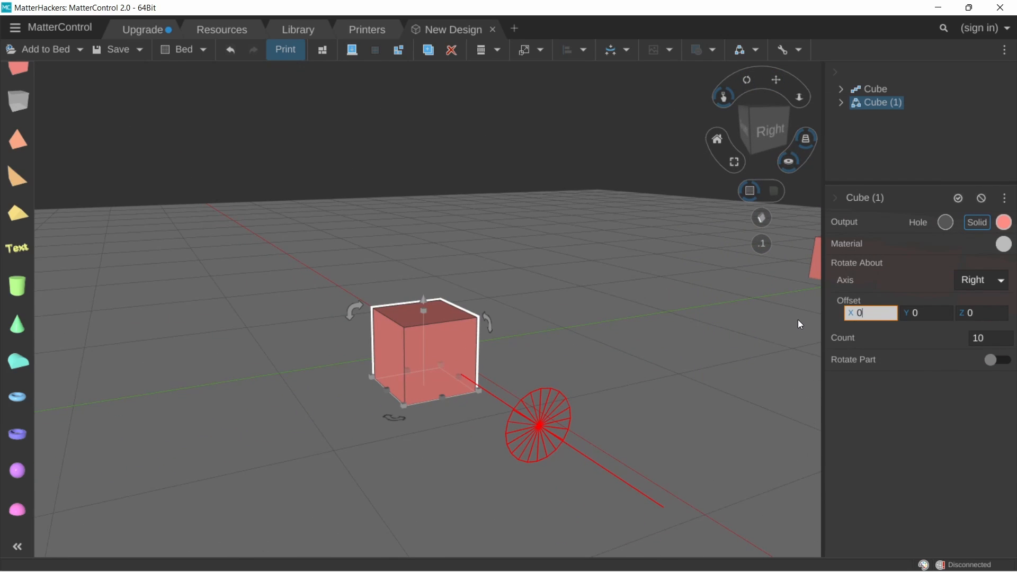
pyautogui.click(938, 316)
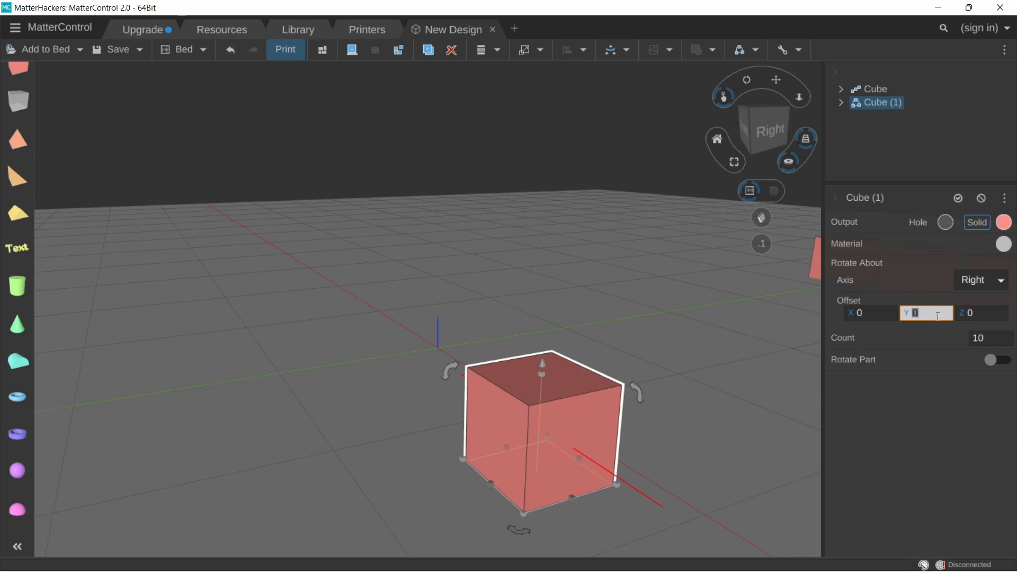
pyautogui.write('50')
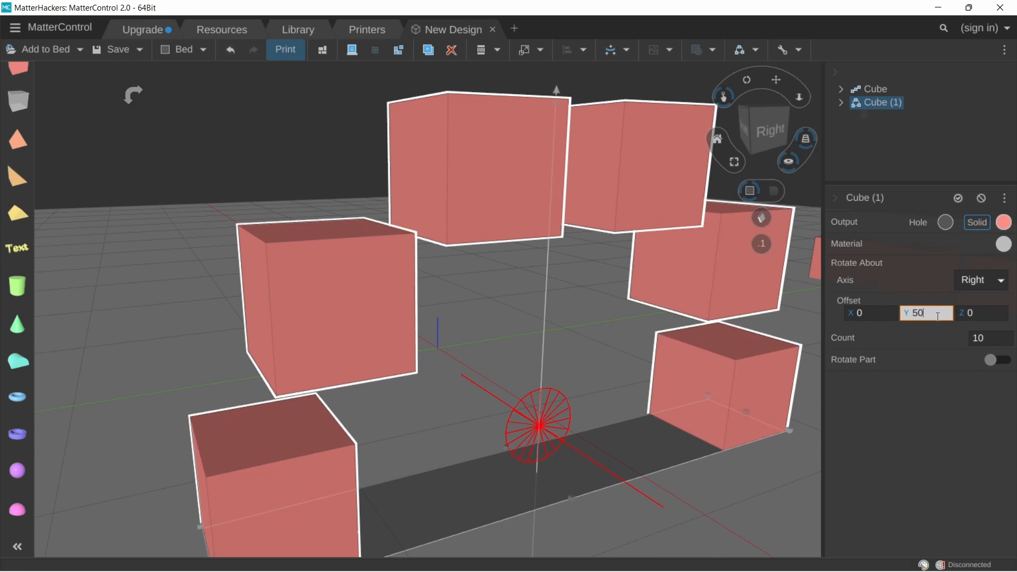
# Step: Return the radial array to the Up axis, with an offset of 50 in X and 0 in Y
pyautogui.scroll(-5, 742, 378)
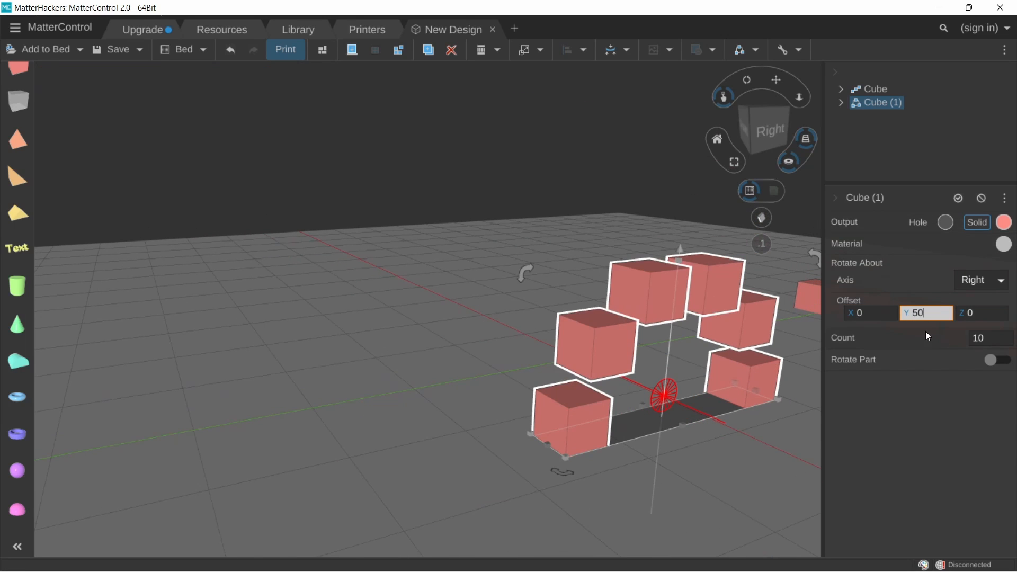
pyautogui.moveTo(687, 361); pyautogui.dragTo(509, 417, button='middle')
pyautogui.moveTo(508, 417); pyautogui.dragTo(467, 393, button='right')
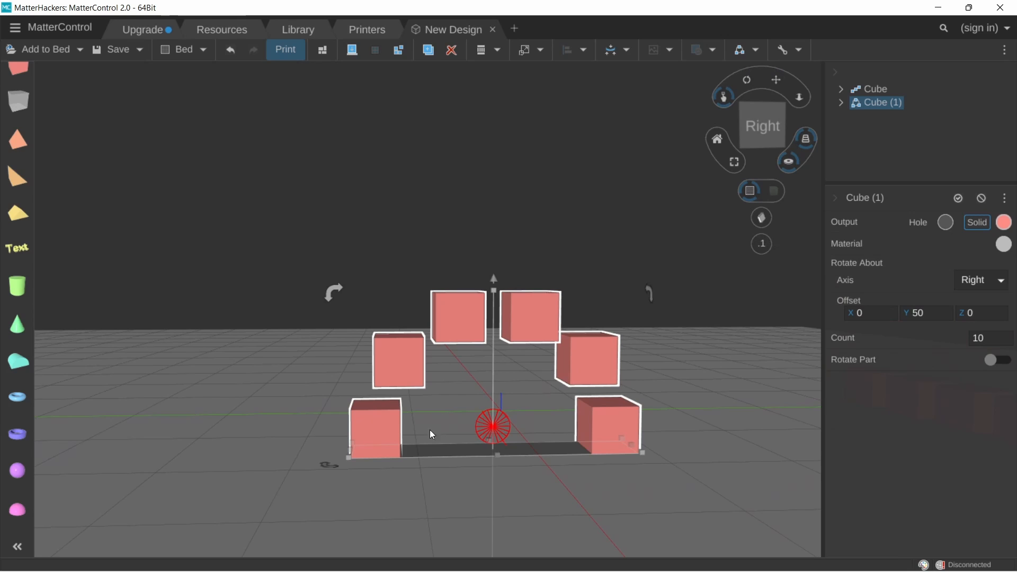
pyautogui.moveTo(432, 435); pyautogui.dragTo(635, 407, button='right')
pyautogui.moveTo(574, 409); pyautogui.dragTo(597, 366, button='right')
pyautogui.moveTo(533, 380); pyautogui.dragTo(570, 397, button='right')
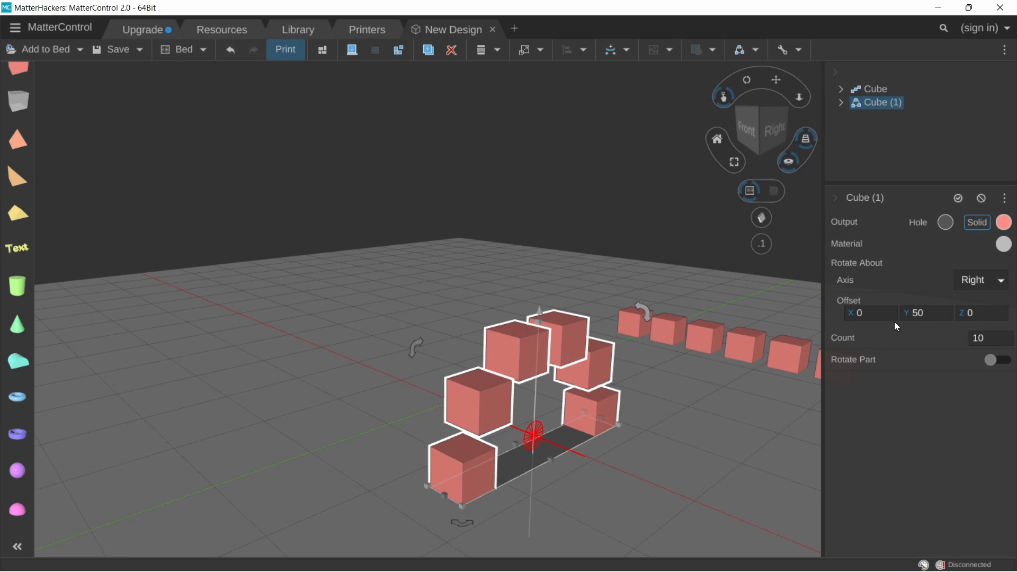
pyautogui.click(914, 311)
pyautogui.doubleClick(924, 312)
pyautogui.write('0')
pyautogui.click(981, 281)
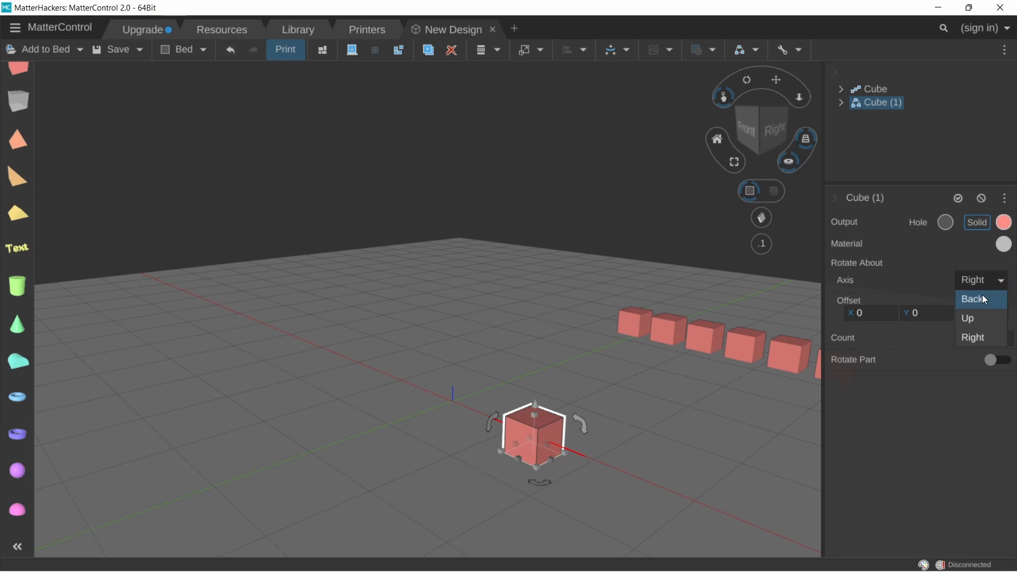
pyautogui.click(980, 313)
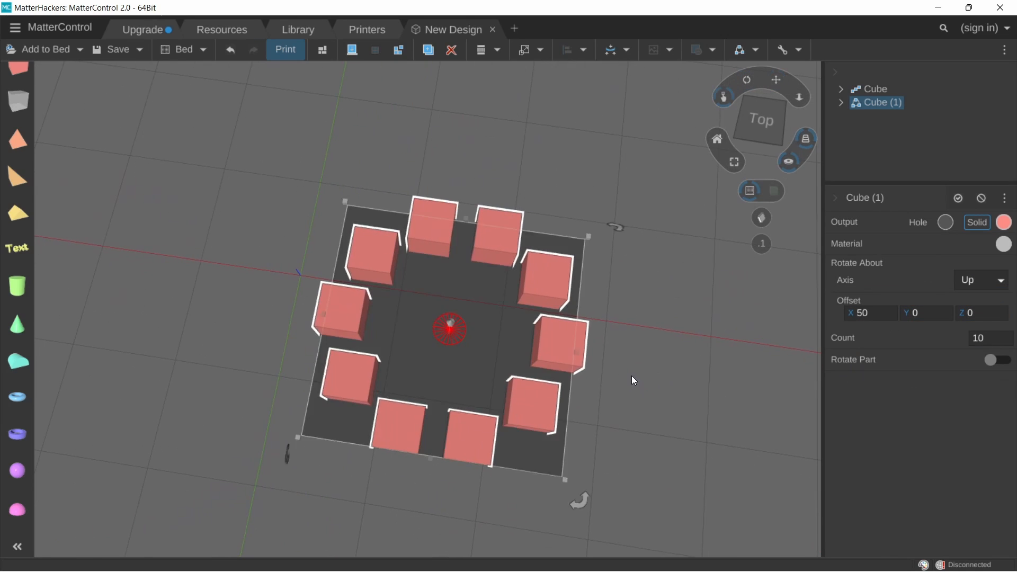
# Step: Place a new 20 × 20 × 20 cube on the bed just outside the ring of the radial array
pyautogui.click(630, 380)
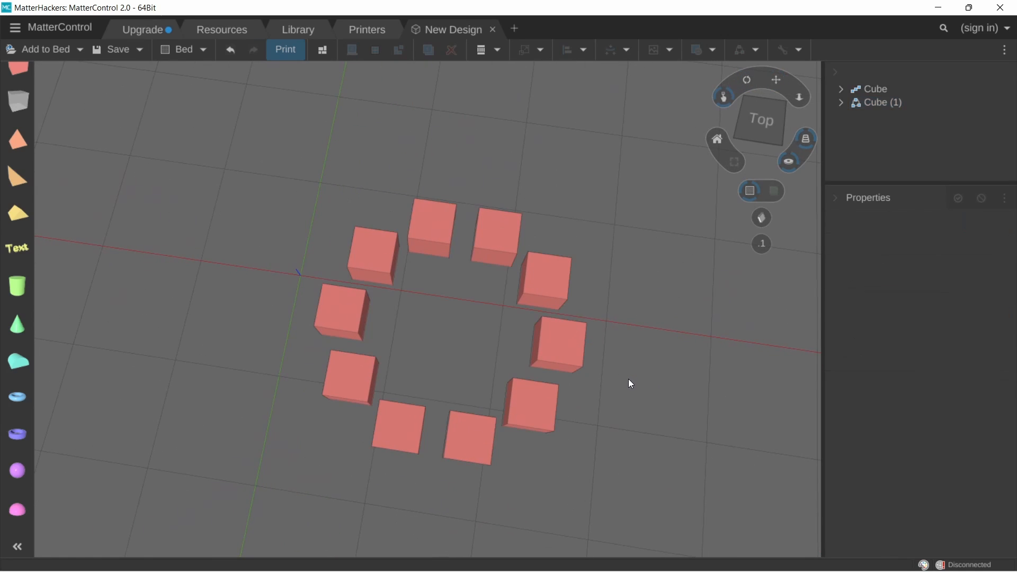
pyautogui.click(570, 339)
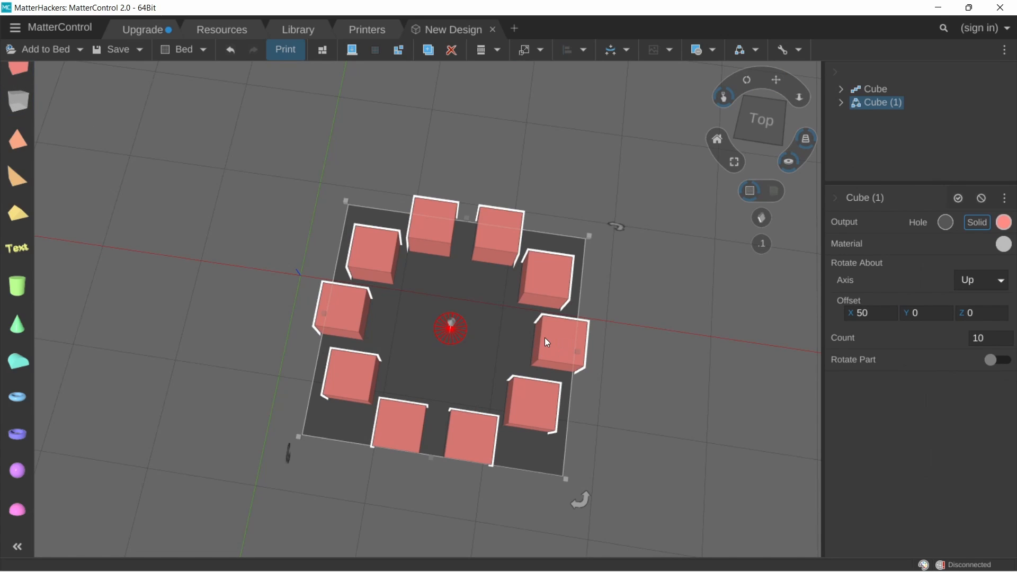
pyautogui.moveTo(27, 72); pyautogui.dragTo(633, 364)
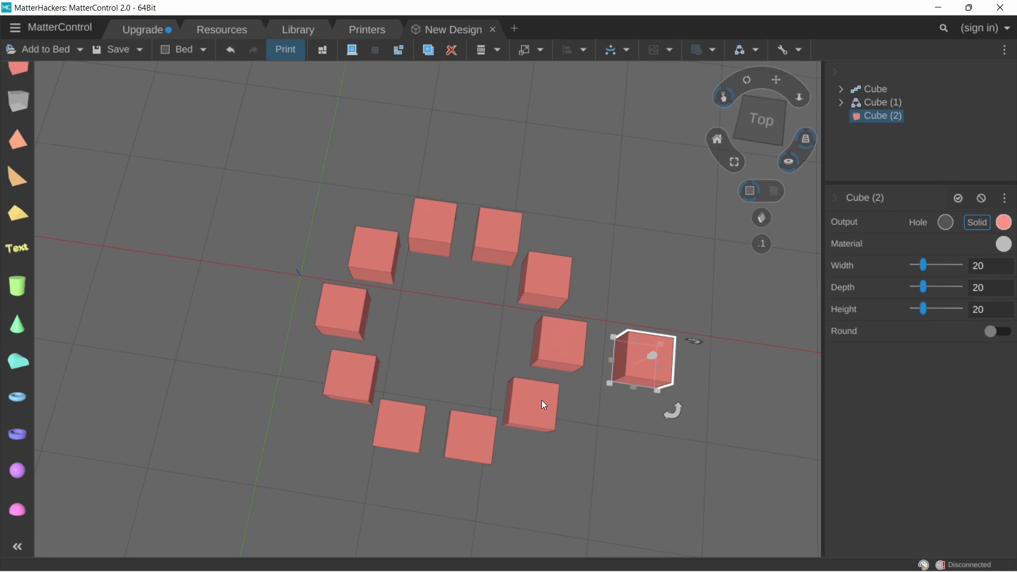
# Step: Set the width of the separate cube beside the radial array to 50
pyautogui.click(551, 349)
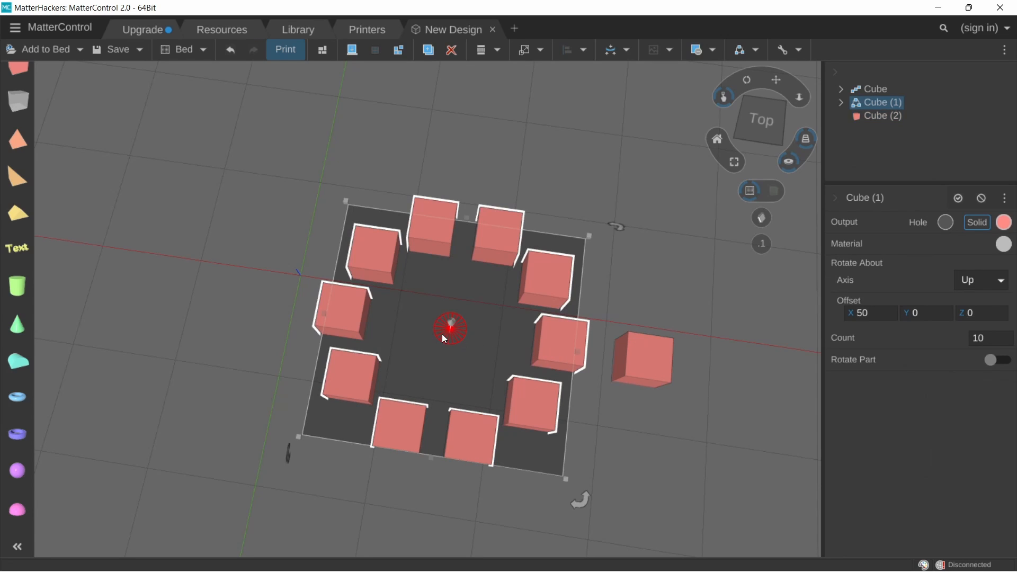
pyautogui.scroll(8, 446, 338)
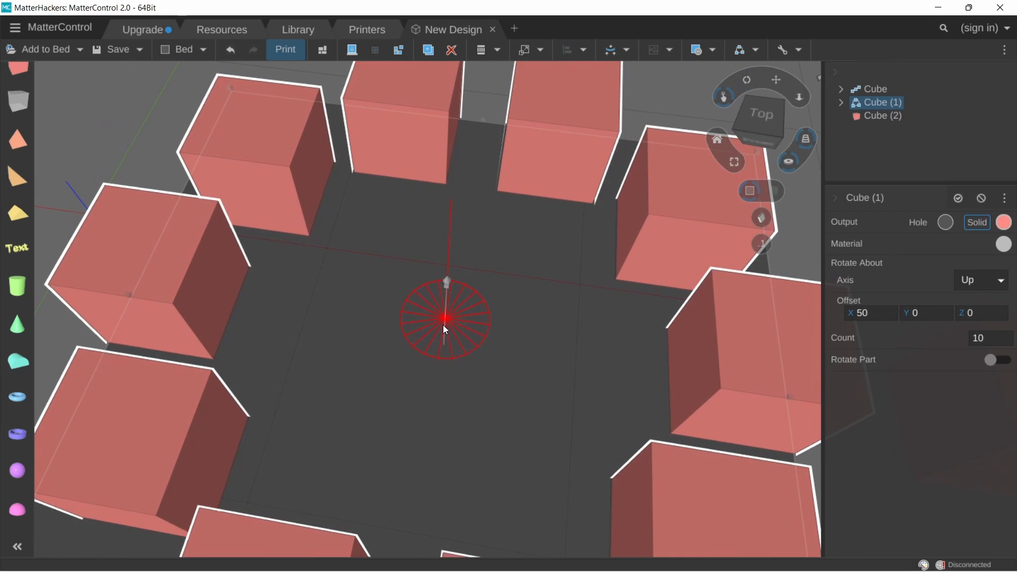
pyautogui.scroll(-8, 681, 346)
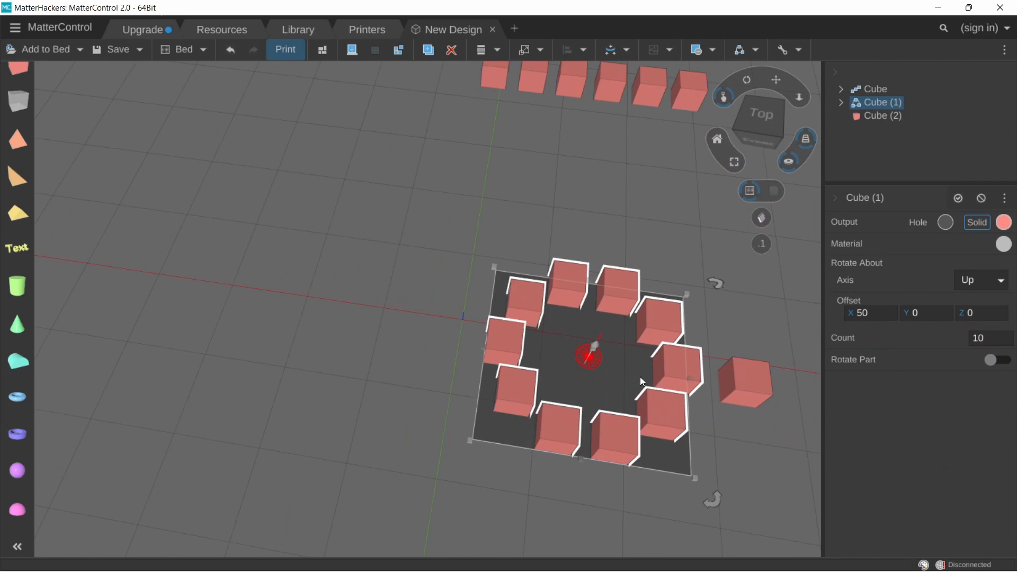
pyautogui.scroll(4, 640, 377)
pyautogui.click(680, 369)
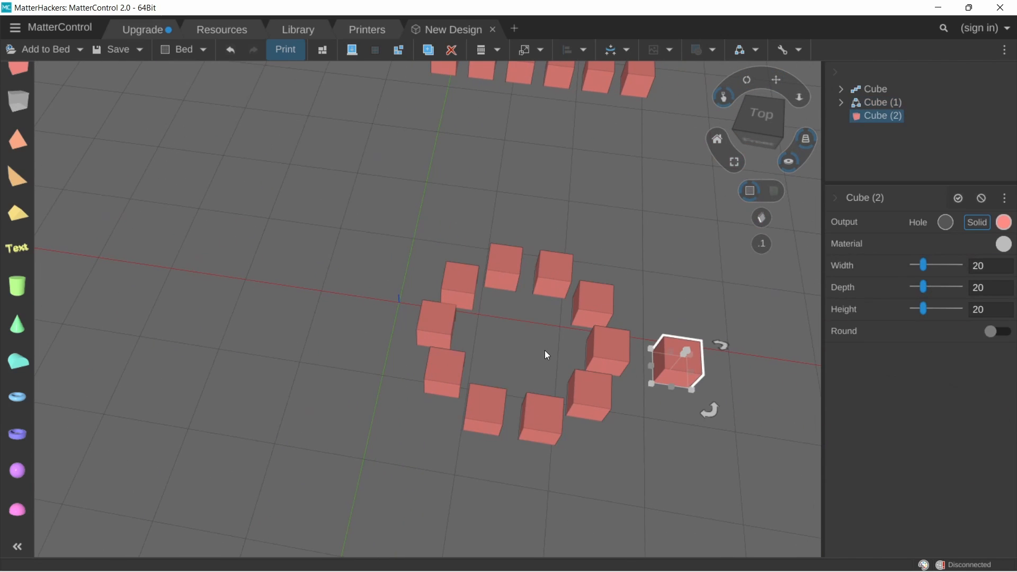
pyautogui.click(616, 356)
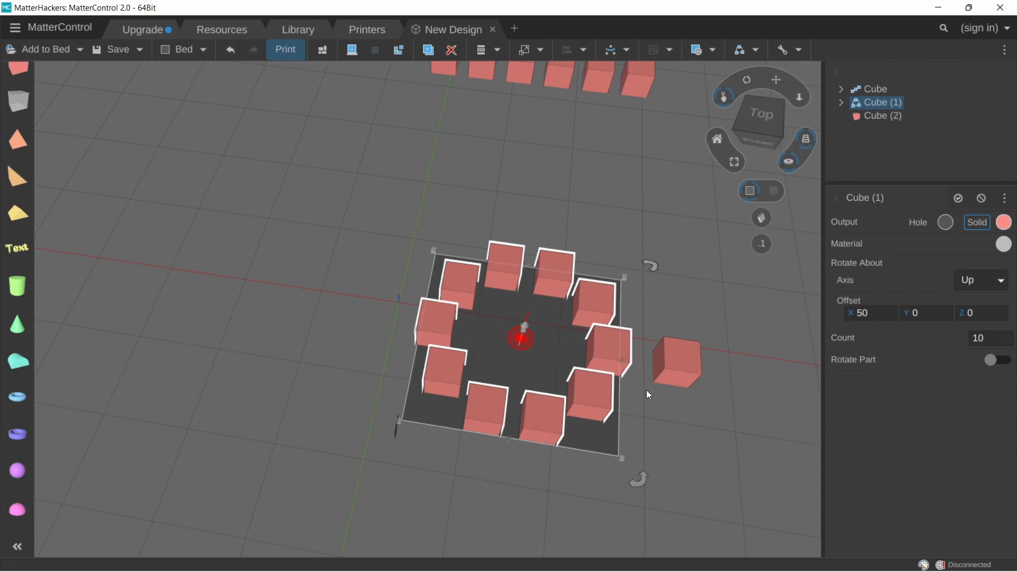
pyautogui.click(681, 365)
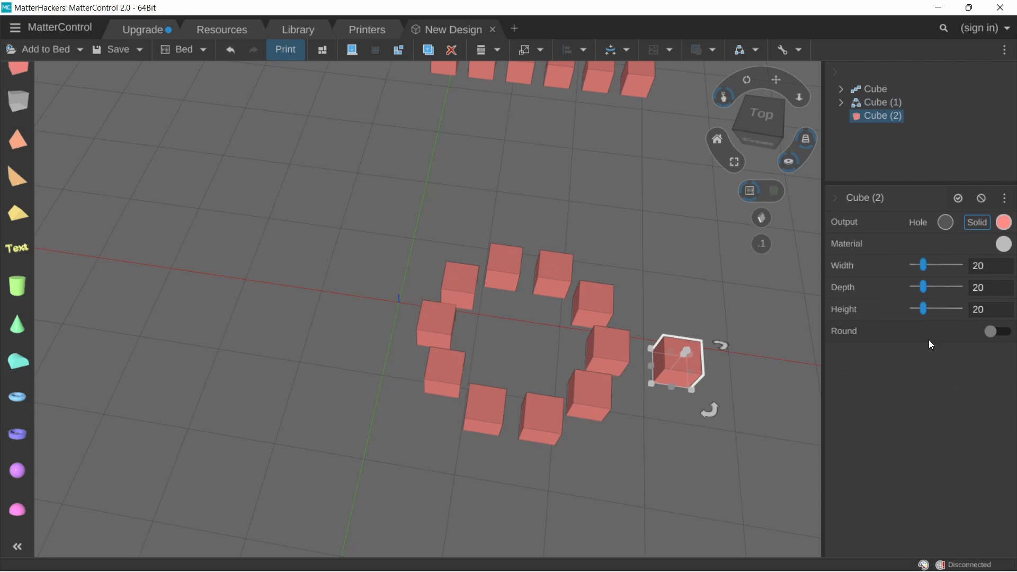
pyautogui.click(987, 268)
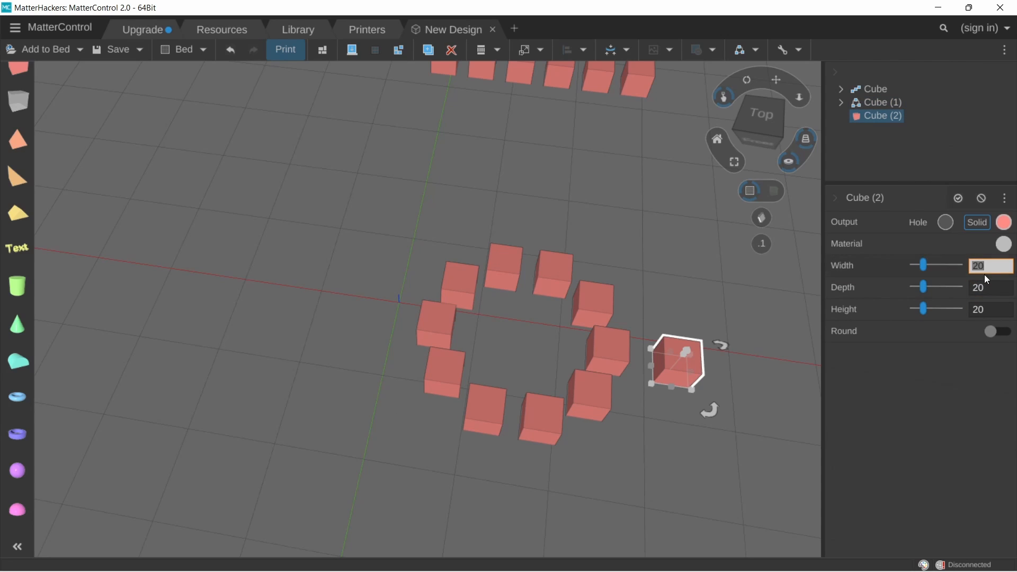
pyautogui.write('50')
pyautogui.press('Return')
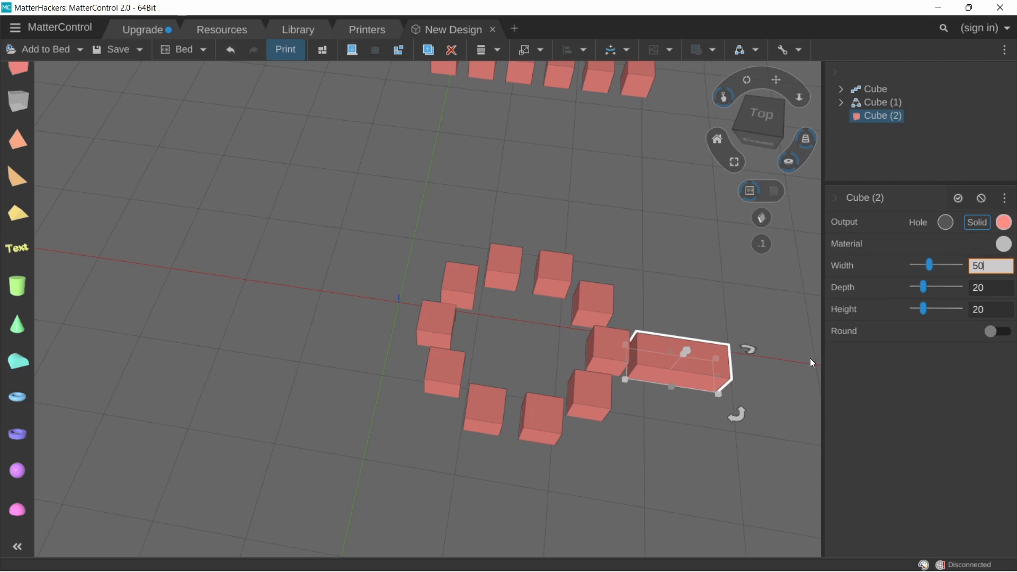
# Step: Move the 50-wide cube into the ring so its end reaches the radial array's rotation centre, and select the array to check the position
pyautogui.moveTo(693, 383); pyautogui.dragTo(518, 396, button='middle')
pyautogui.scroll(4, 530, 408)
pyautogui.moveTo(654, 413); pyautogui.dragTo(798, 458, button='middle')
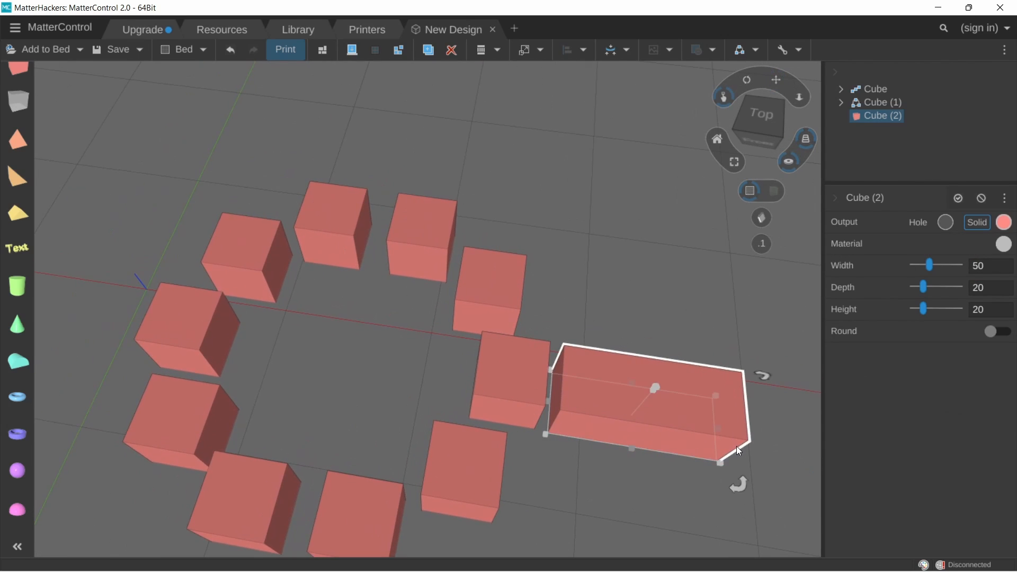
pyautogui.moveTo(679, 436); pyautogui.dragTo(459, 401)
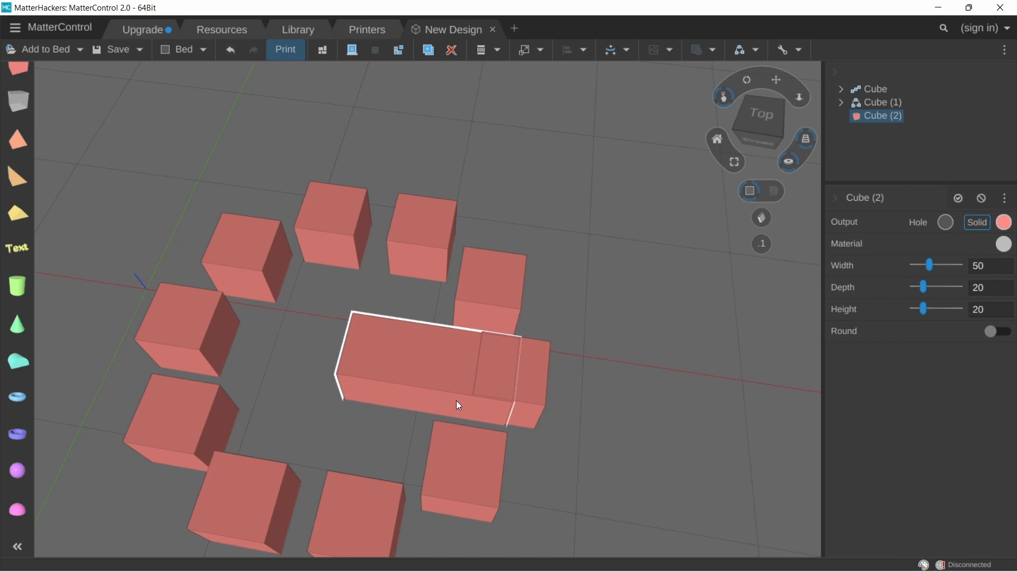
pyautogui.click(485, 475)
pyautogui.scroll(8, 544, 434)
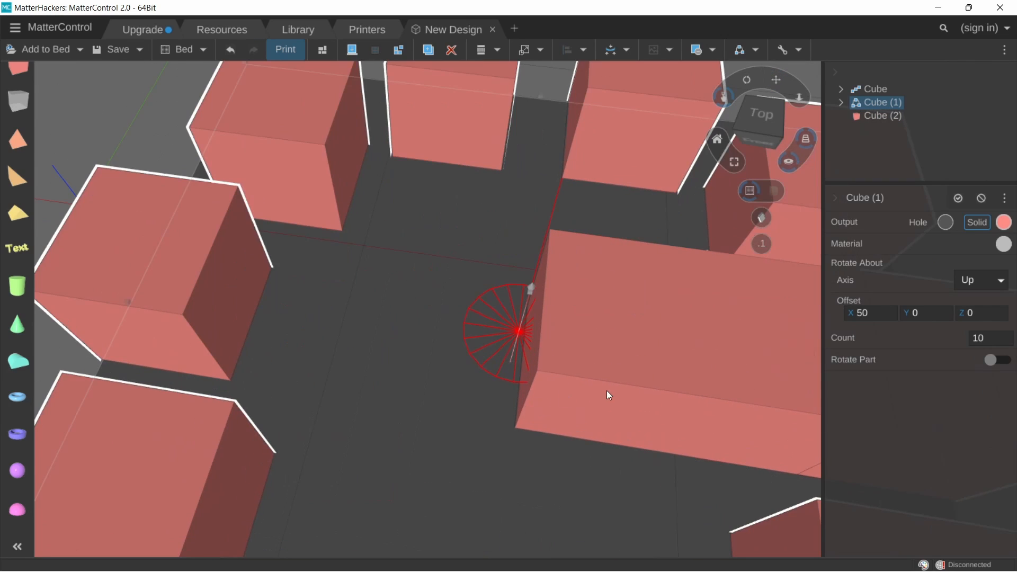
# Step: Examine how the 50-wide cube spans the distance between the radial array's rotation centre and the arrayed cube, selecting the array to compare positions
pyautogui.click(606, 390)
pyautogui.scroll(-8, 607, 392)
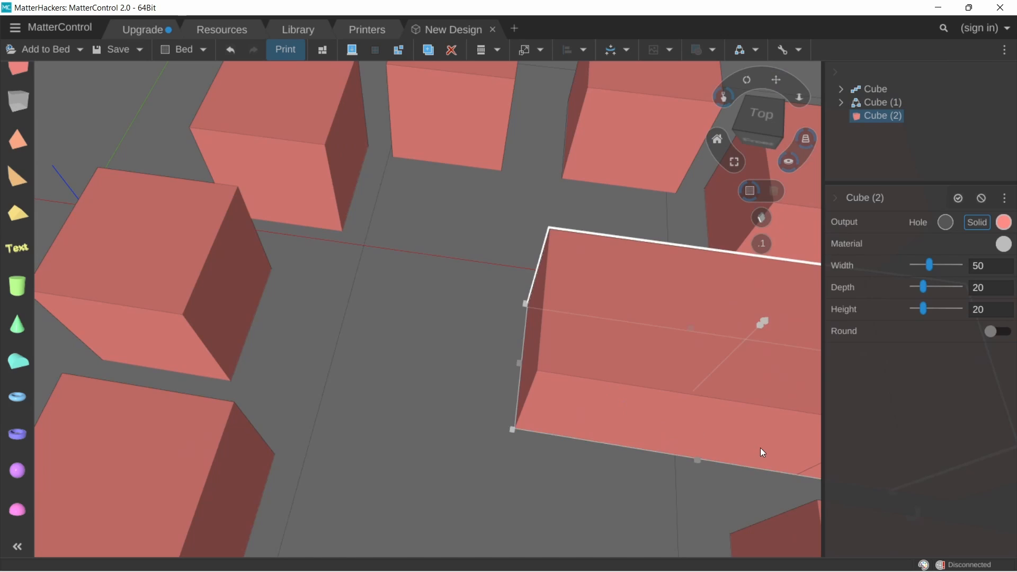
pyautogui.click(667, 442)
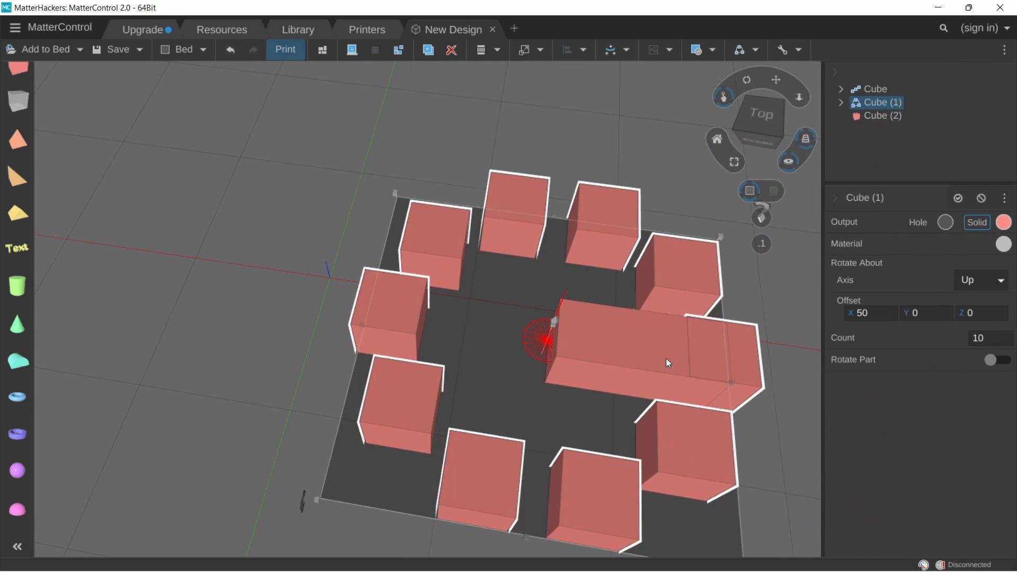
pyautogui.moveTo(666, 358); pyautogui.dragTo(672, 359)
pyautogui.moveTo(761, 384); pyautogui.dragTo(603, 362, button='middle')
pyautogui.scroll(3, 604, 362)
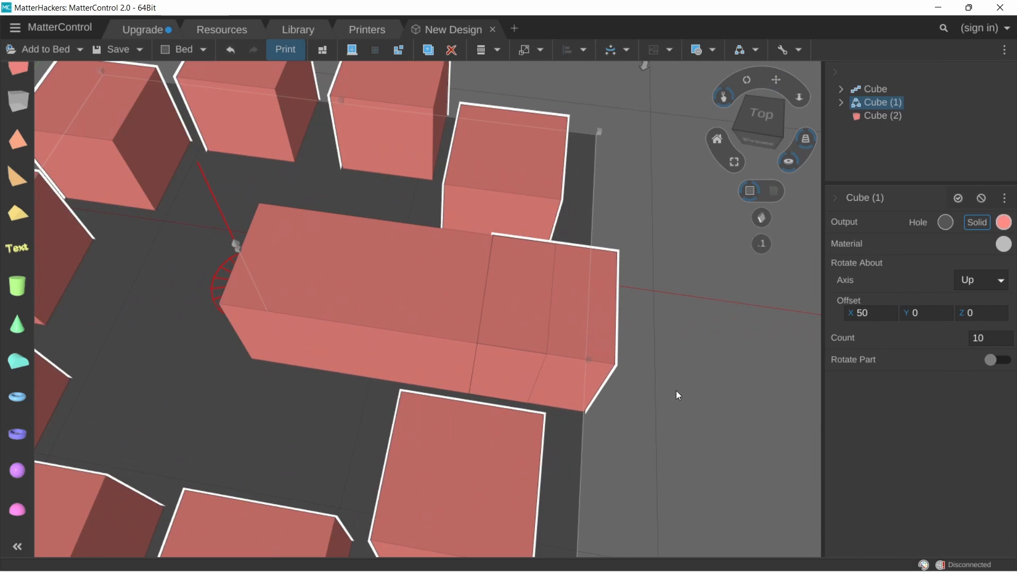
pyautogui.click(638, 386)
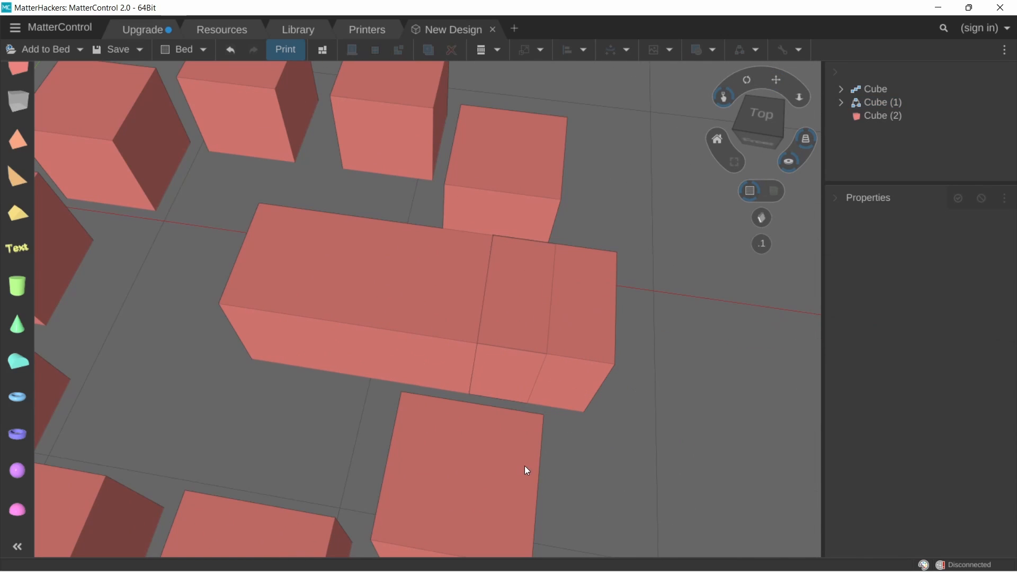
pyautogui.scroll(-5, 491, 246)
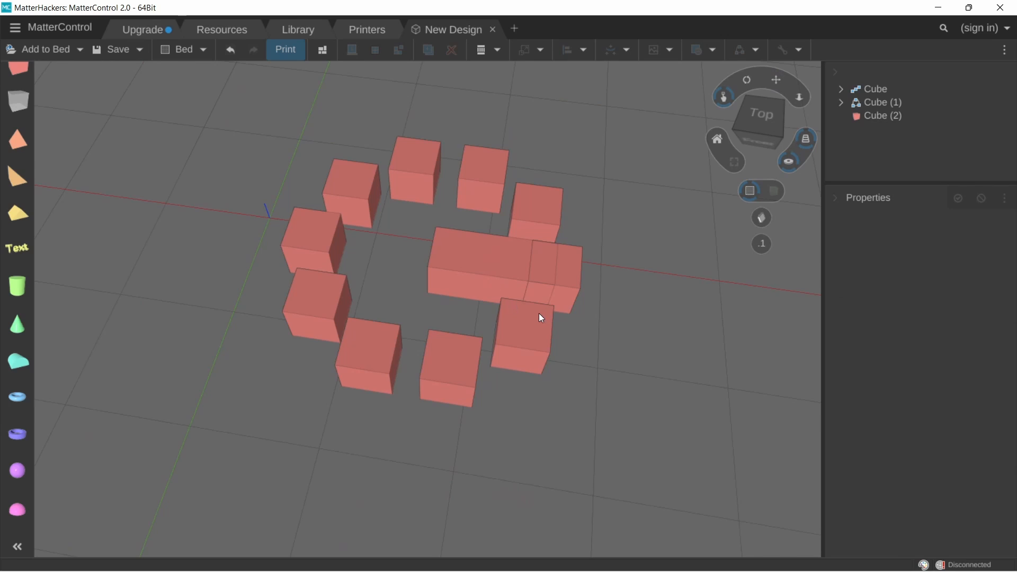
pyautogui.click(541, 318)
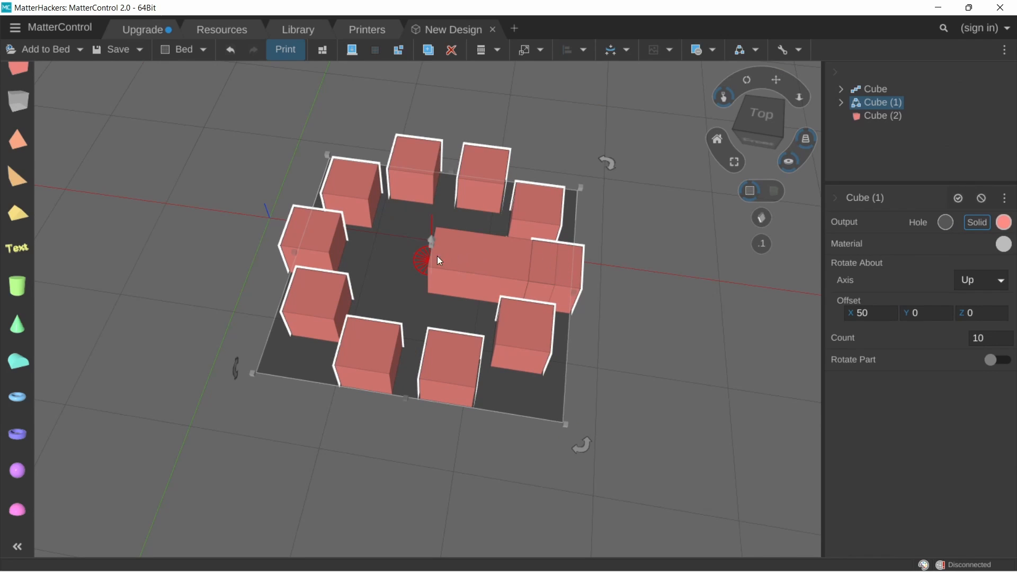
pyautogui.scroll(5, 503, 324)
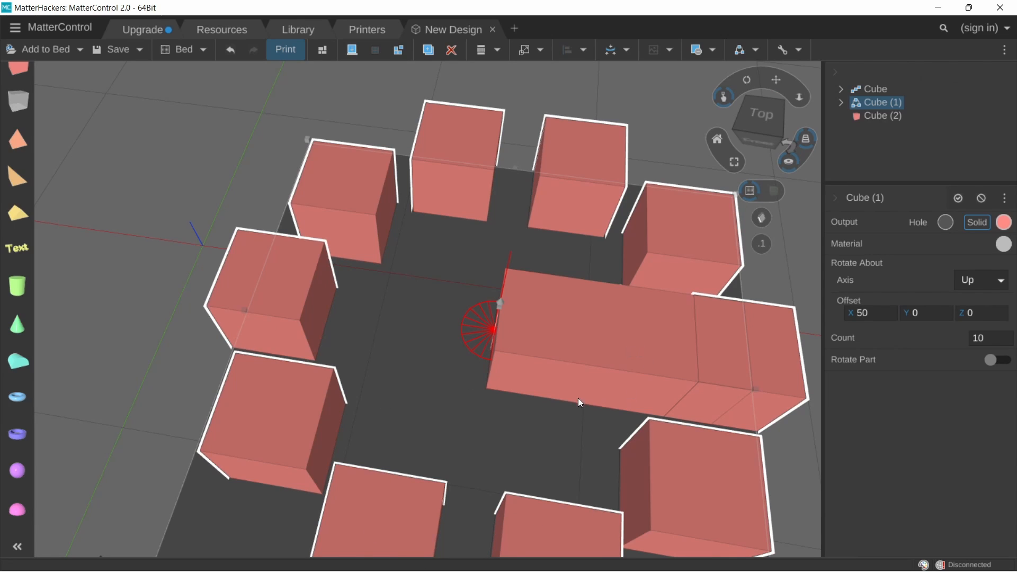
pyautogui.scroll(-8, 577, 399)
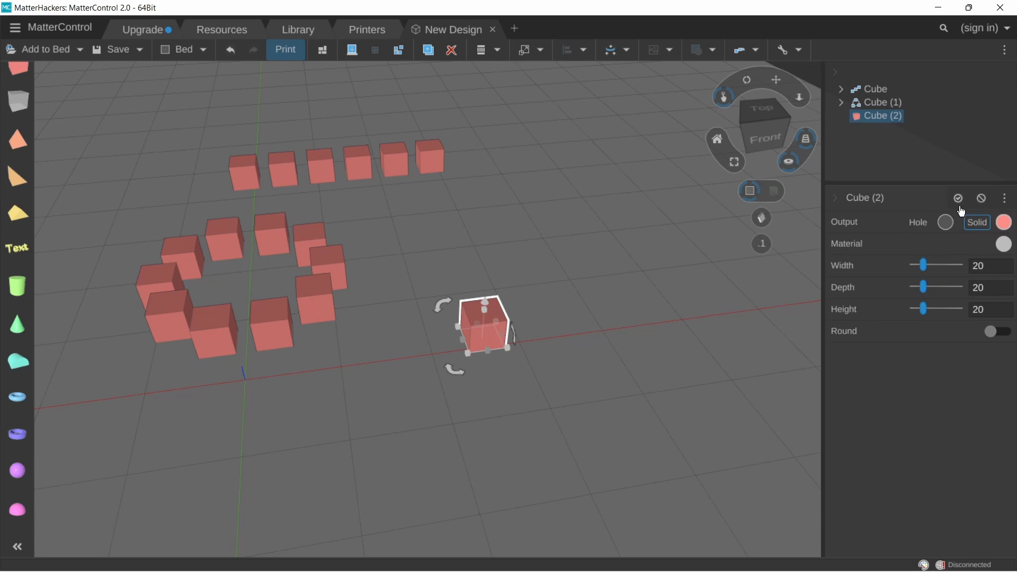
# Step: Turn the separate 20 × 20 × 20 cube into an advanced array whose copies can be offset, rotated and scaled
pyautogui.click(1005, 200)
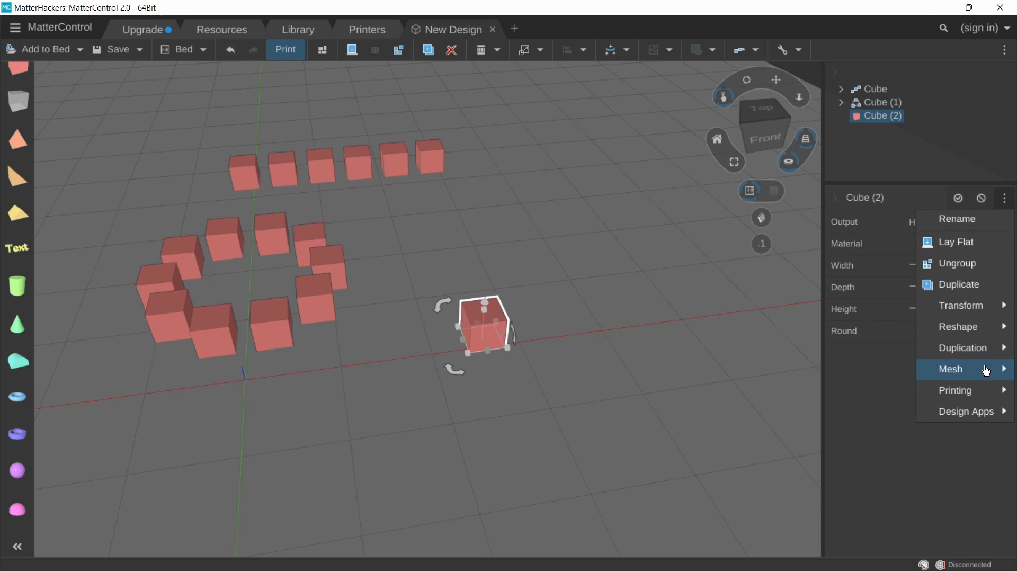
pyautogui.moveTo(961, 348)
pyautogui.click(877, 398)
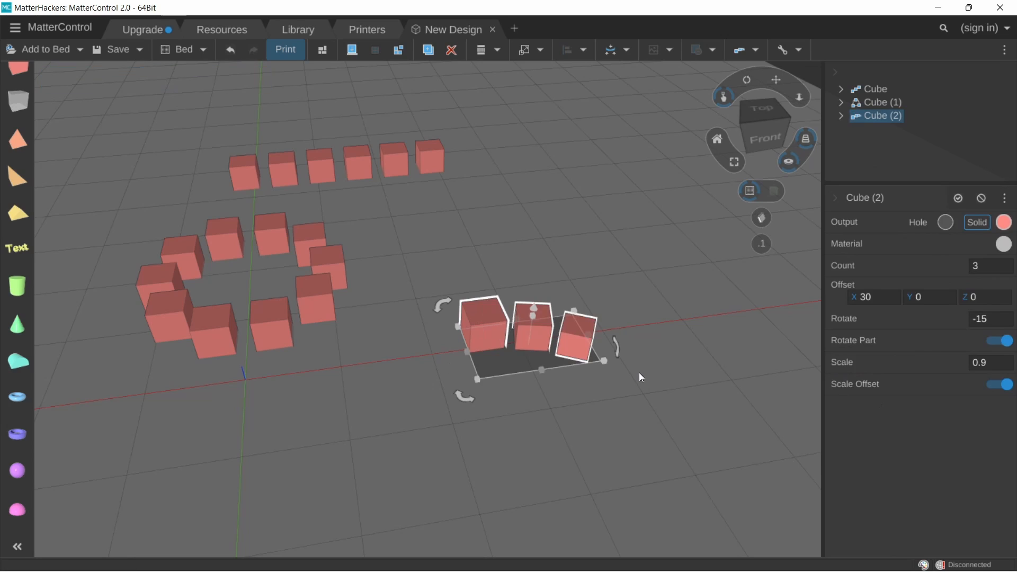
pyautogui.moveTo(558, 363); pyautogui.dragTo(513, 379, button='middle')
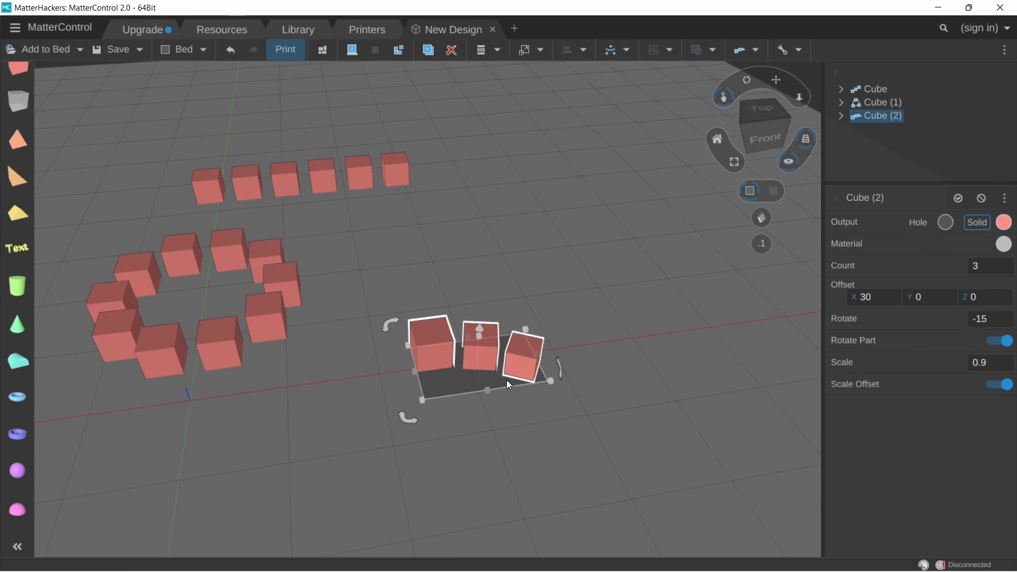
pyautogui.scroll(2, 507, 379)
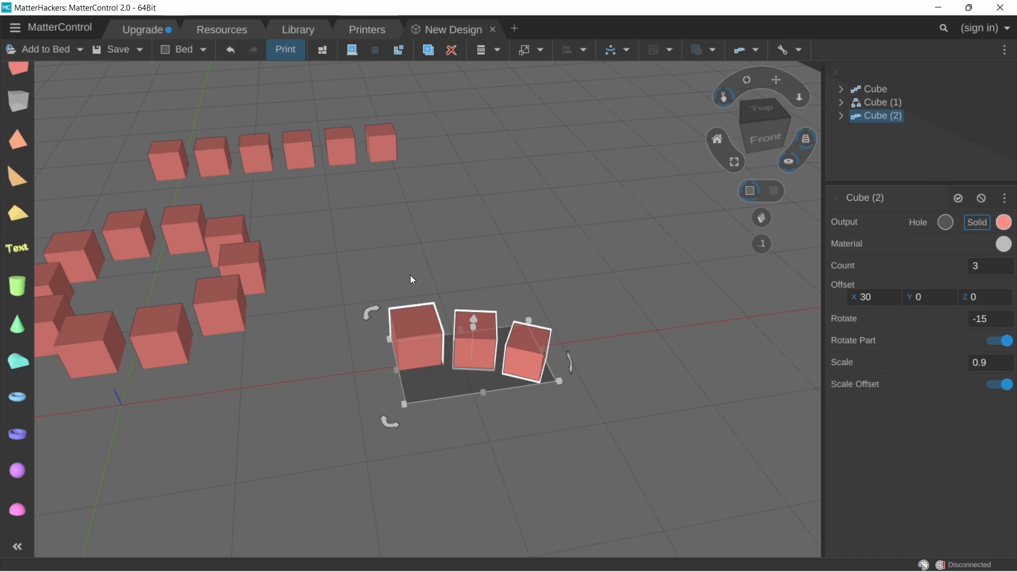
pyautogui.scroll(-1, 403, 270)
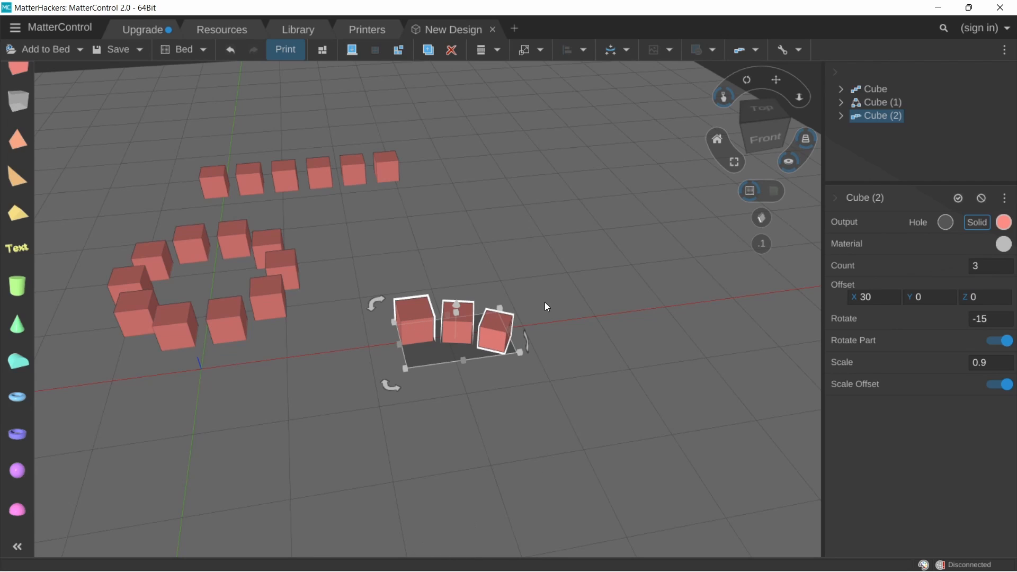
# Step: Set the advanced array's count to 10 and its rotation to 0
pyautogui.click(983, 267)
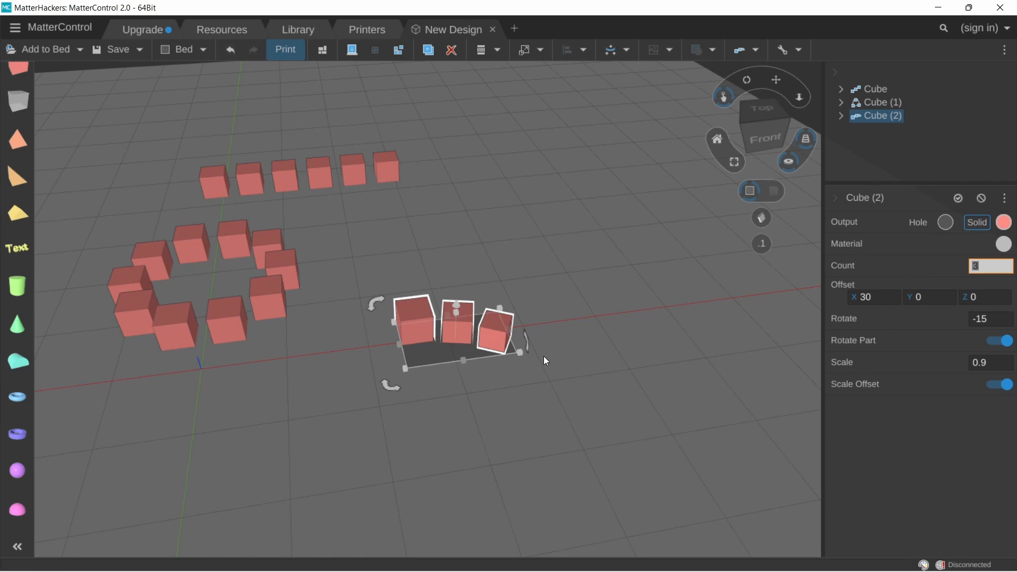
pyautogui.write('10')
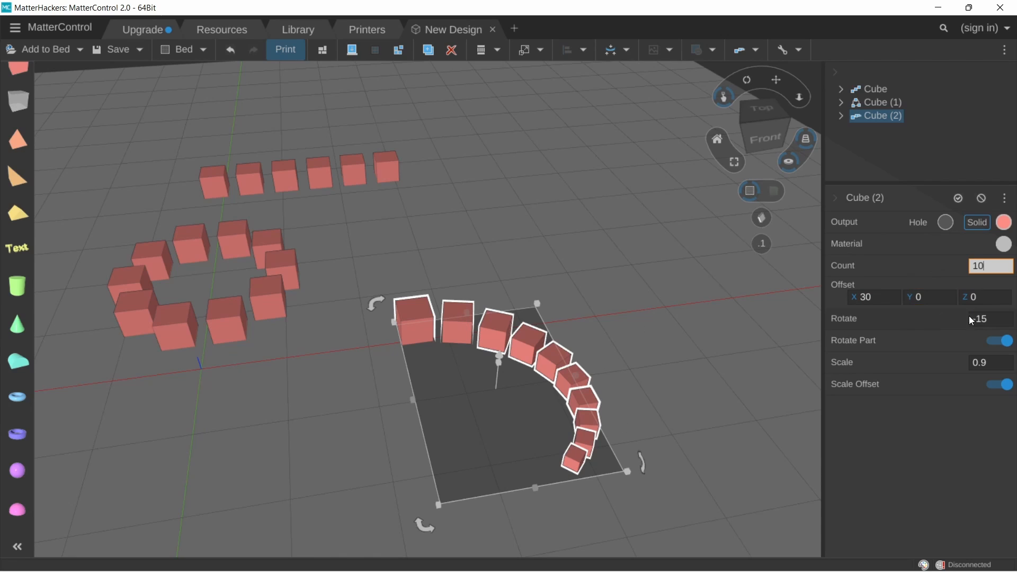
pyautogui.click(995, 318)
pyautogui.write('0')
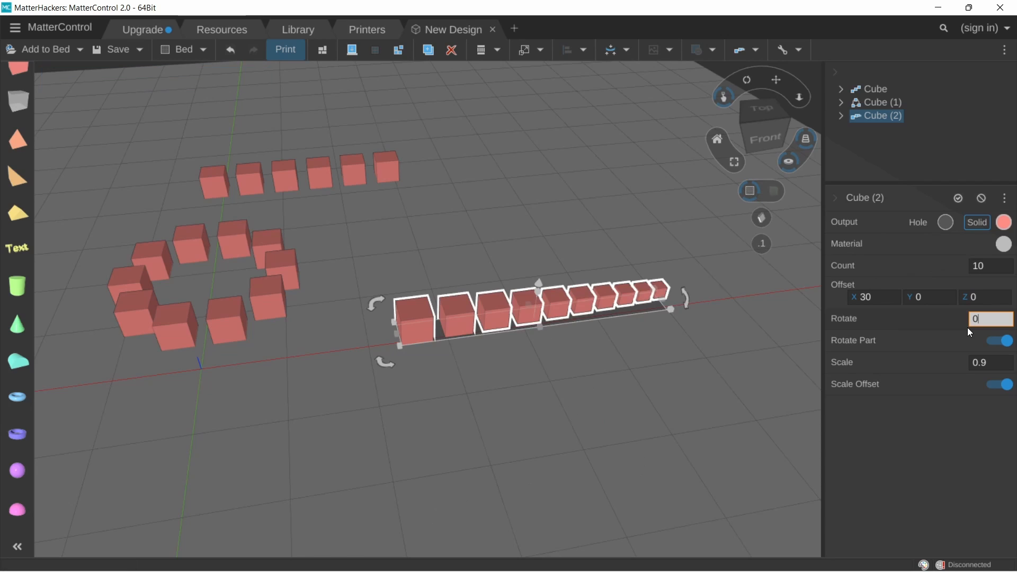
# Step: Examine the spacing and shrinking size of the cubes in the straight row, together with the X offset and part rotation settings
pyautogui.moveTo(391, 272); pyautogui.dragTo(312, 327, button='middle')
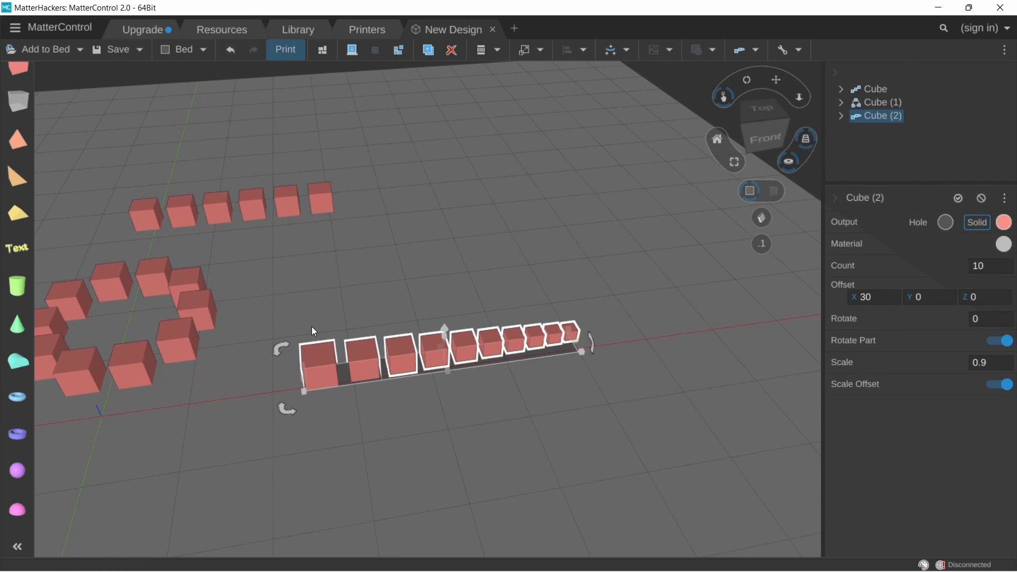
pyautogui.scroll(2, 312, 326)
pyautogui.moveTo(374, 288); pyautogui.dragTo(366, 324, button='right')
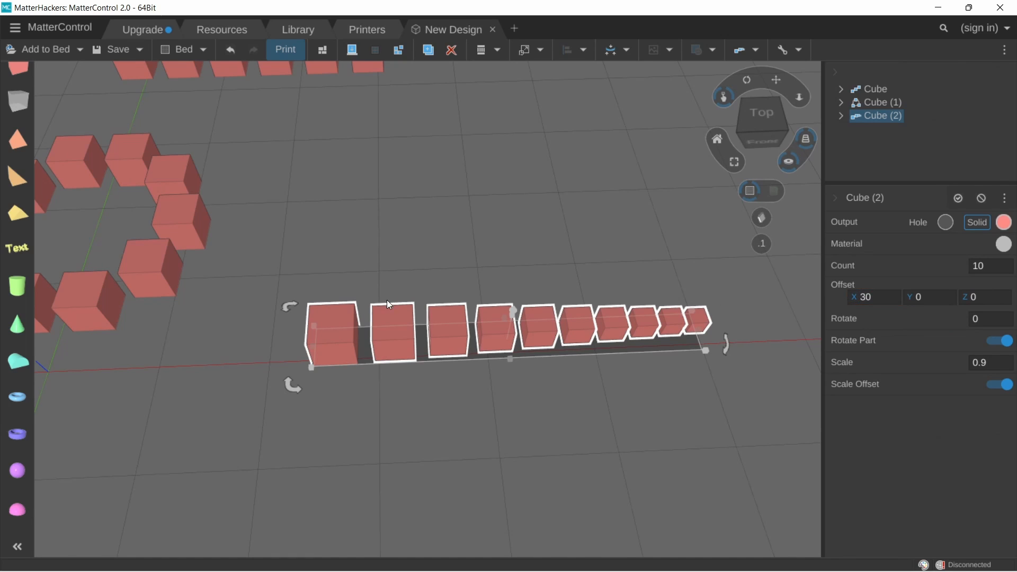
pyautogui.scroll(2, 347, 287)
pyautogui.moveTo(354, 288); pyautogui.dragTo(209, 288, button='middle')
pyautogui.scroll(-2, 221, 278)
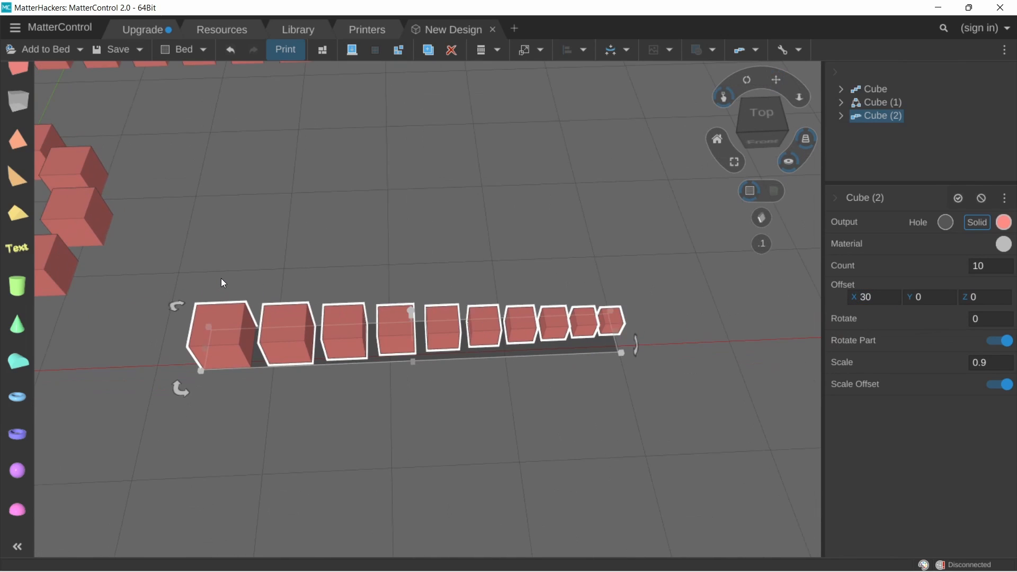
pyautogui.moveTo(226, 323); pyautogui.dragTo(306, 325, button='middle')
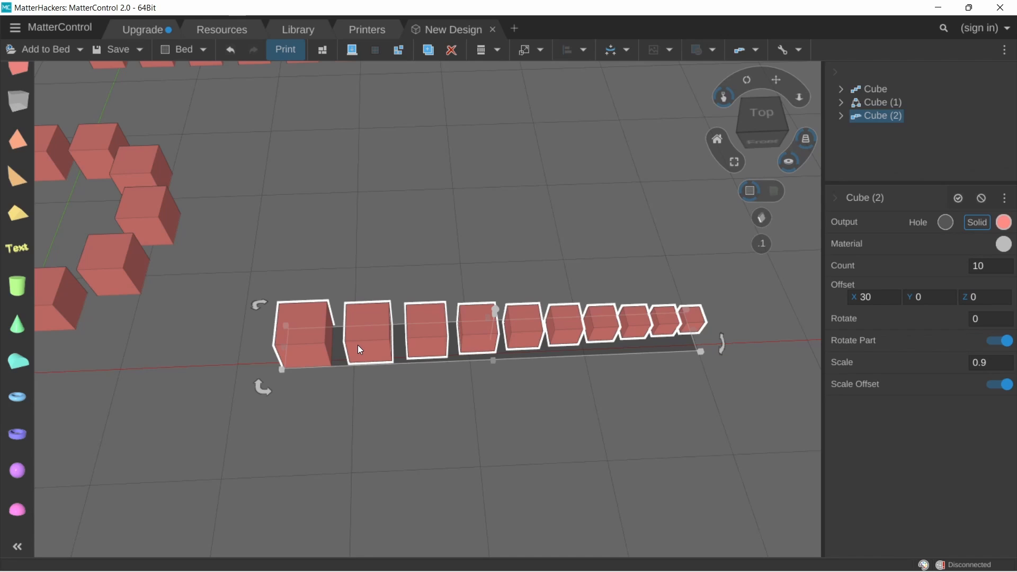
pyautogui.click(871, 297)
pyautogui.click(362, 331)
pyautogui.click(883, 299)
pyautogui.click(1003, 342)
pyautogui.click(1003, 342)
# Step: Set the advanced array's rotation to 20 and turn off part rotation for its cubes
pyautogui.click(994, 318)
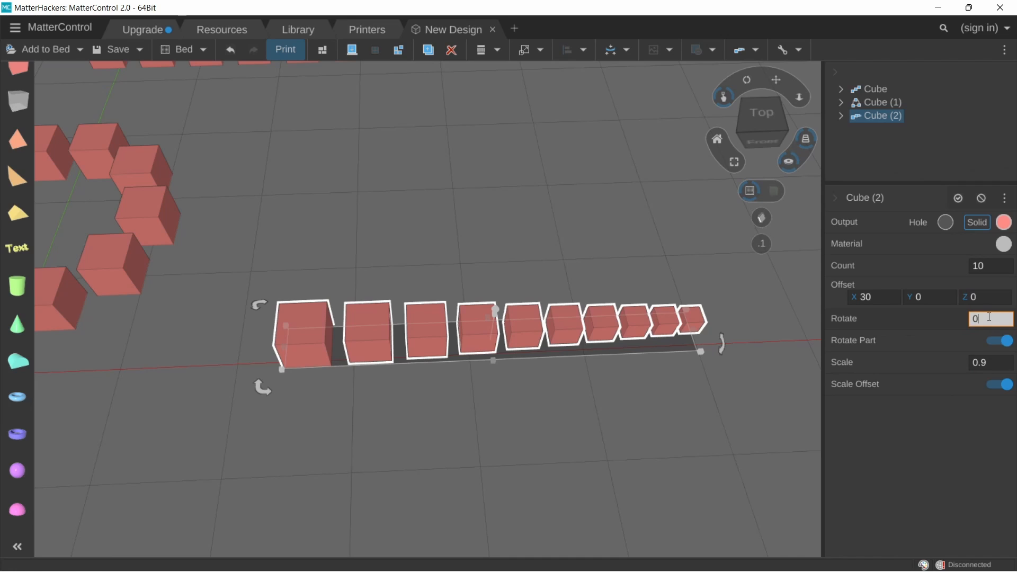
pyautogui.write('20')
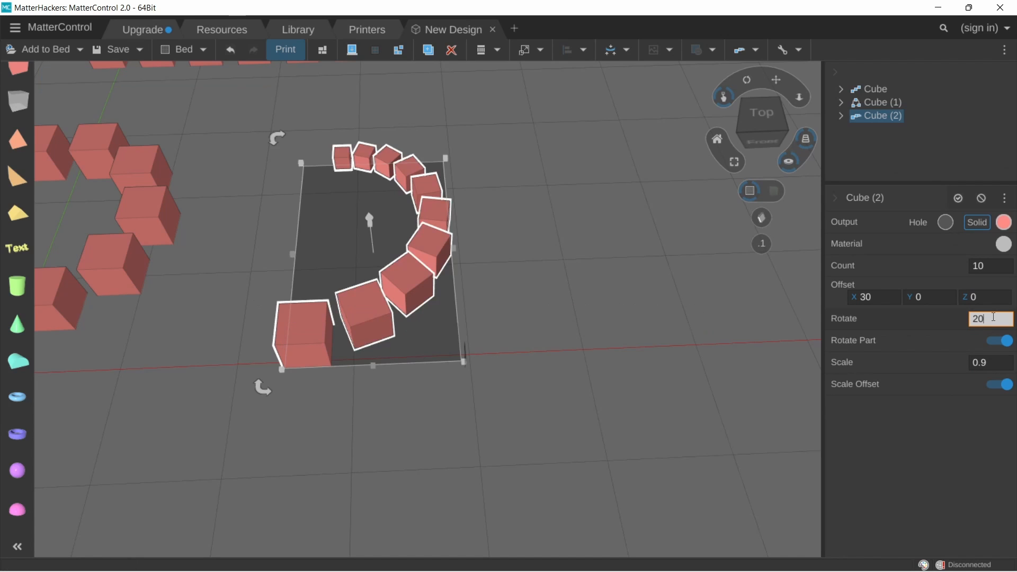
pyautogui.moveTo(455, 249); pyautogui.dragTo(554, 381, button='right')
pyautogui.moveTo(555, 380); pyautogui.dragTo(531, 290, button='middle')
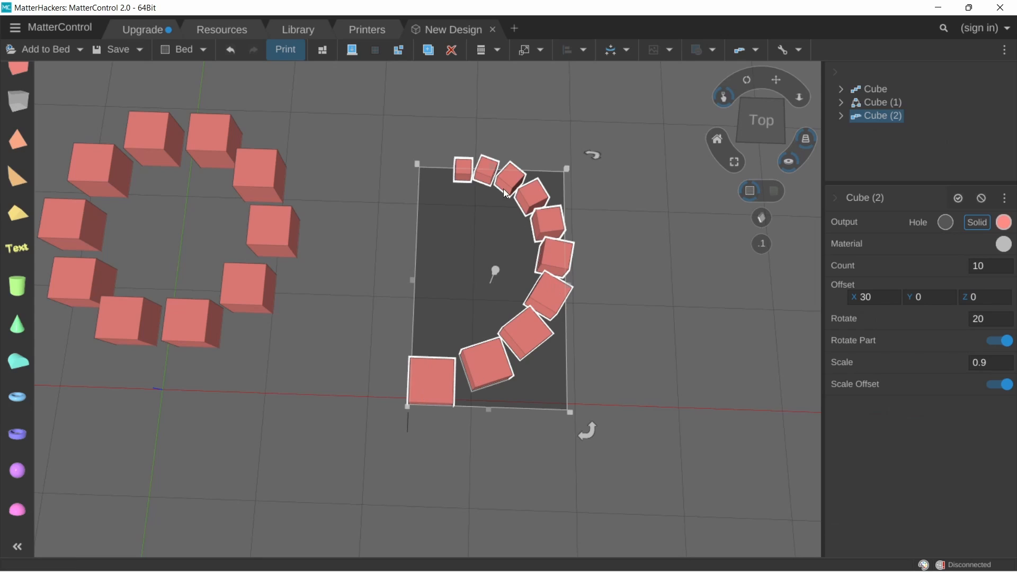
pyautogui.click(1000, 343)
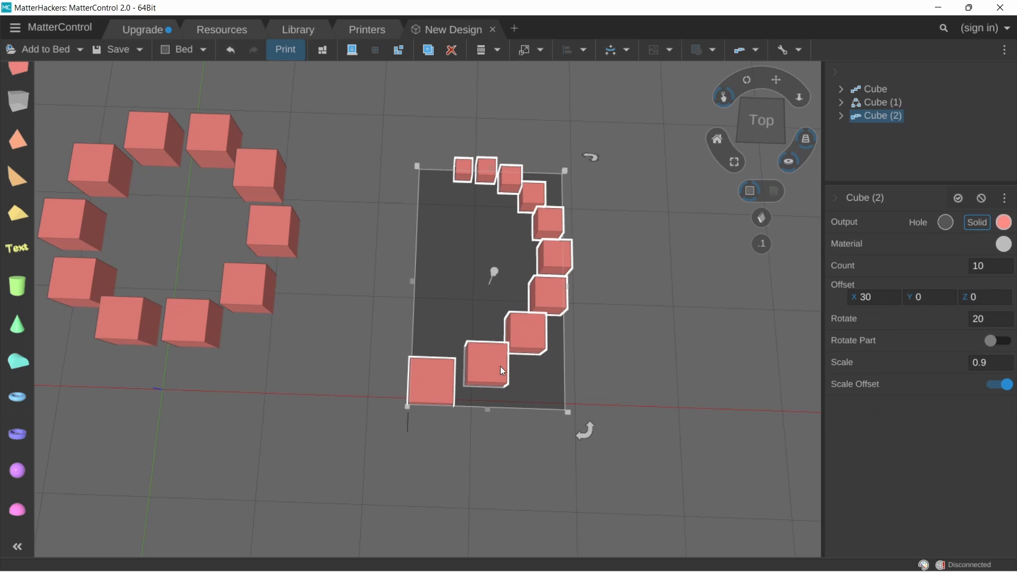
# Step: Examine the curved array from several angles to compare the size of successive cubes with the scale setting
pyautogui.click(976, 363)
pyautogui.moveTo(517, 377); pyautogui.dragTo(411, 380, button='middle')
pyautogui.moveTo(411, 380); pyautogui.dragTo(410, 273, button='right')
pyautogui.moveTo(410, 272); pyautogui.dragTo(394, 393, button='middle')
pyautogui.moveTo(394, 393); pyautogui.dragTo(374, 457, button='right')
pyautogui.scroll(4, 374, 456)
pyautogui.moveTo(382, 455); pyautogui.dragTo(451, 463, button='middle')
pyautogui.moveTo(451, 463); pyautogui.dragTo(493, 471, button='right')
pyautogui.moveTo(379, 430); pyautogui.dragTo(293, 418)
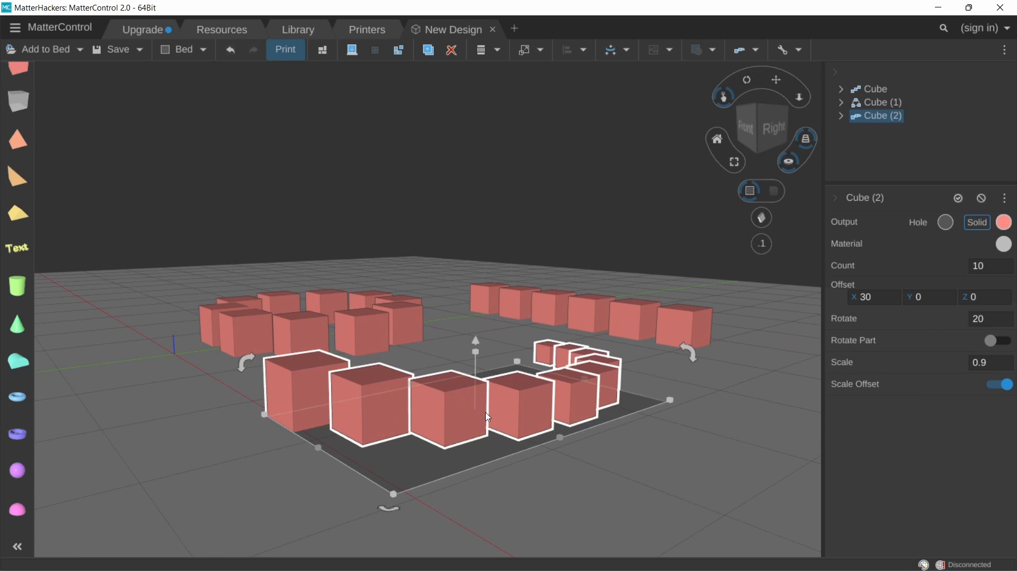
pyautogui.moveTo(552, 395); pyautogui.dragTo(503, 373)
pyautogui.click(990, 362)
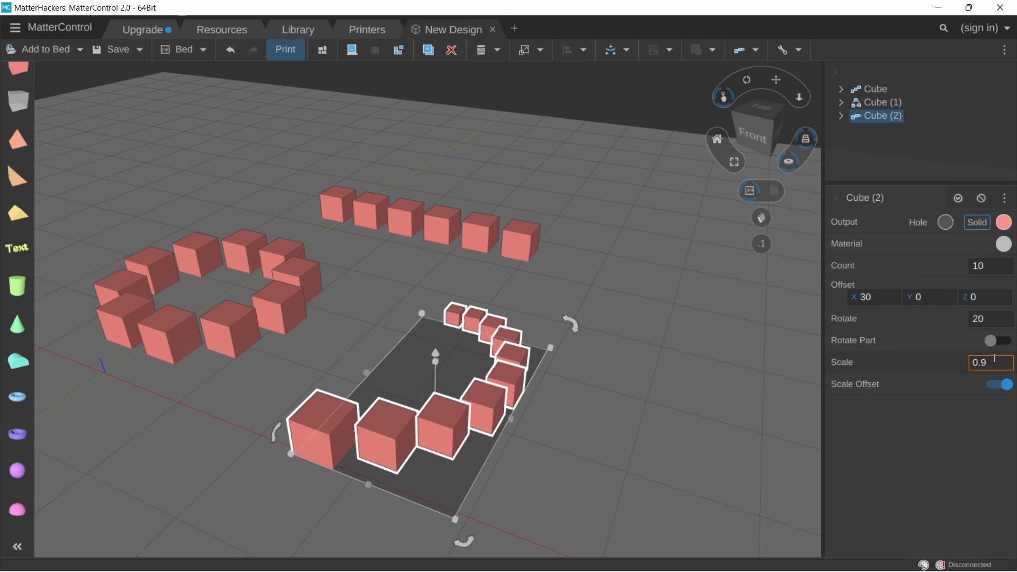
pyautogui.moveTo(522, 406); pyautogui.dragTo(569, 383, button='right')
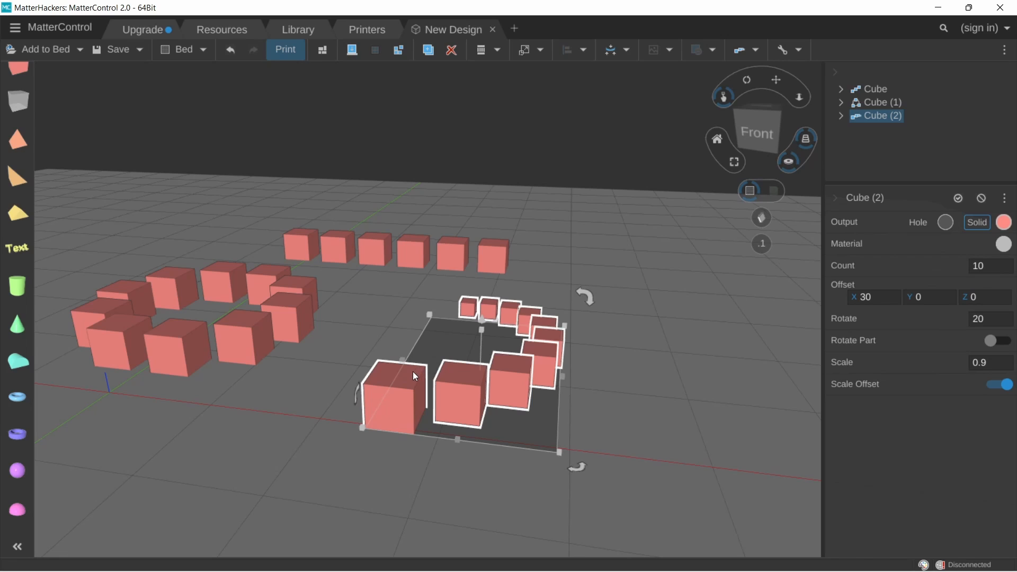
pyautogui.click(989, 366)
pyautogui.scroll(2, 354, 444)
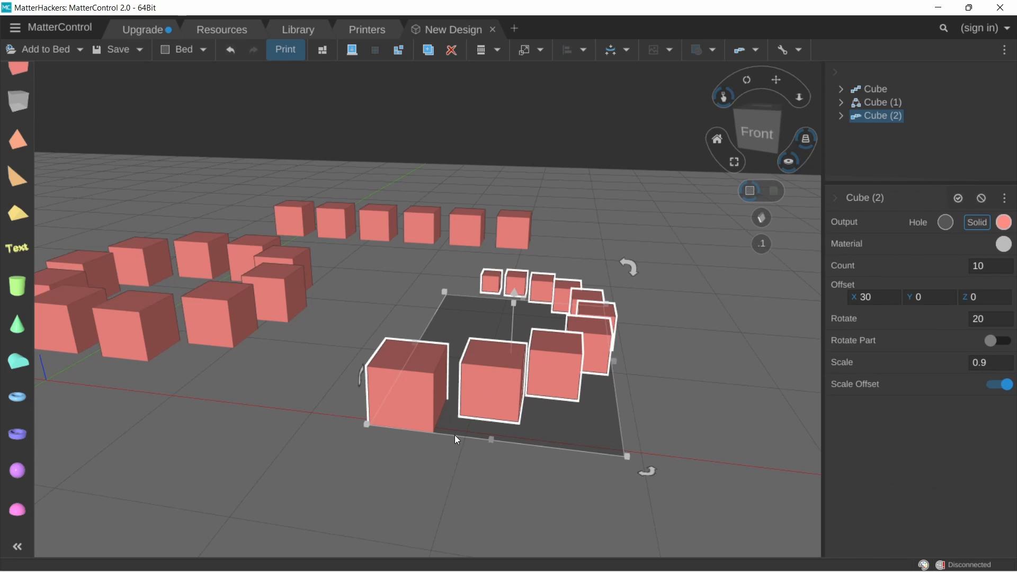
# Step: Straighten the advanced array again by setting its rotation to 0
pyautogui.click(999, 316)
pyautogui.press('Return')
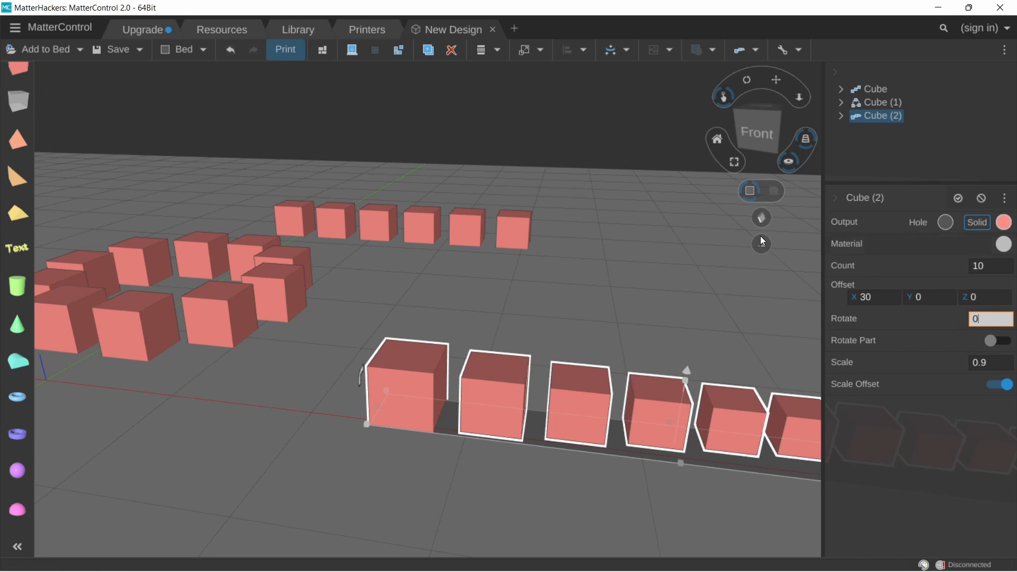
pyautogui.moveTo(534, 327); pyautogui.dragTo(428, 283, button='middle')
pyautogui.moveTo(428, 283); pyautogui.dragTo(519, 329, button='right')
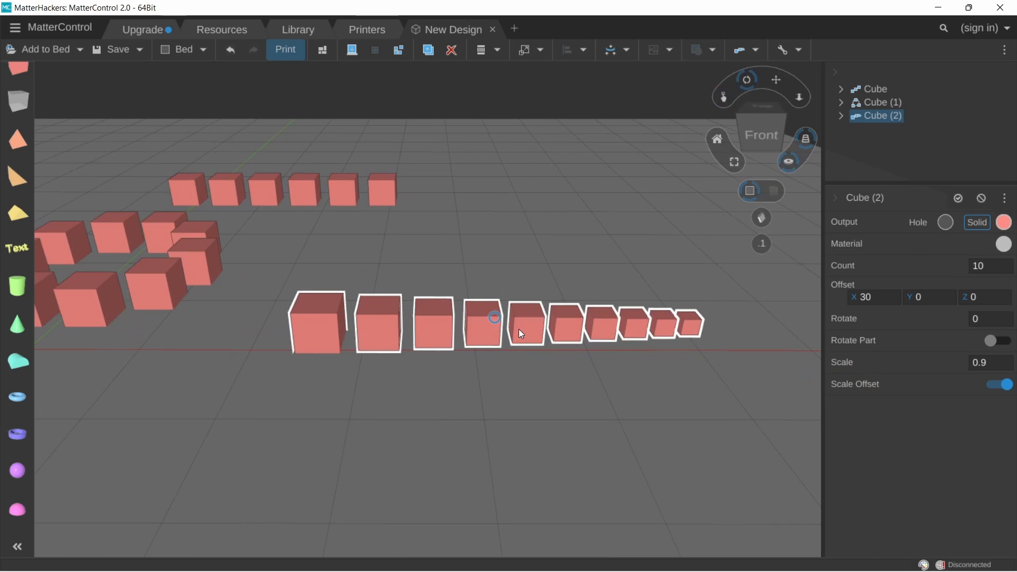
# Step: Ungroup the row of scaled cubes into separate cubes, and ungroup the row's second cube once more
pyautogui.click(399, 49)
pyautogui.click(324, 341)
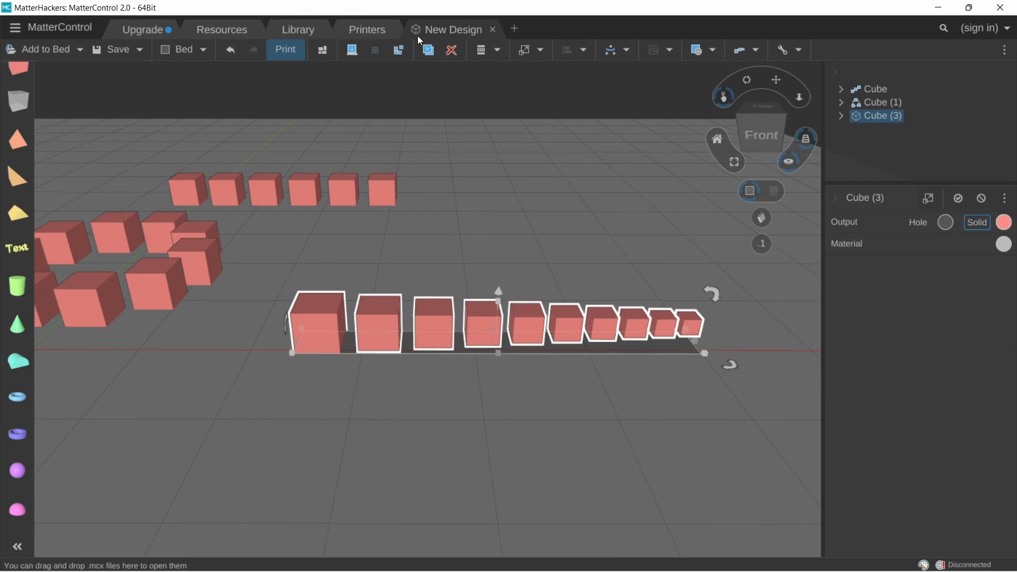
pyautogui.click(397, 50)
pyautogui.click(337, 352)
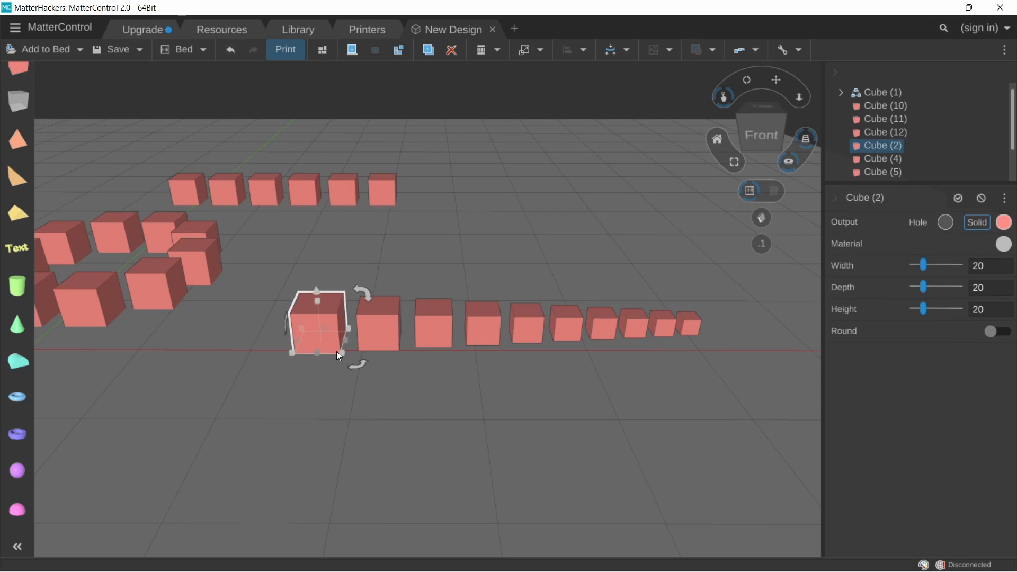
pyautogui.click(371, 343)
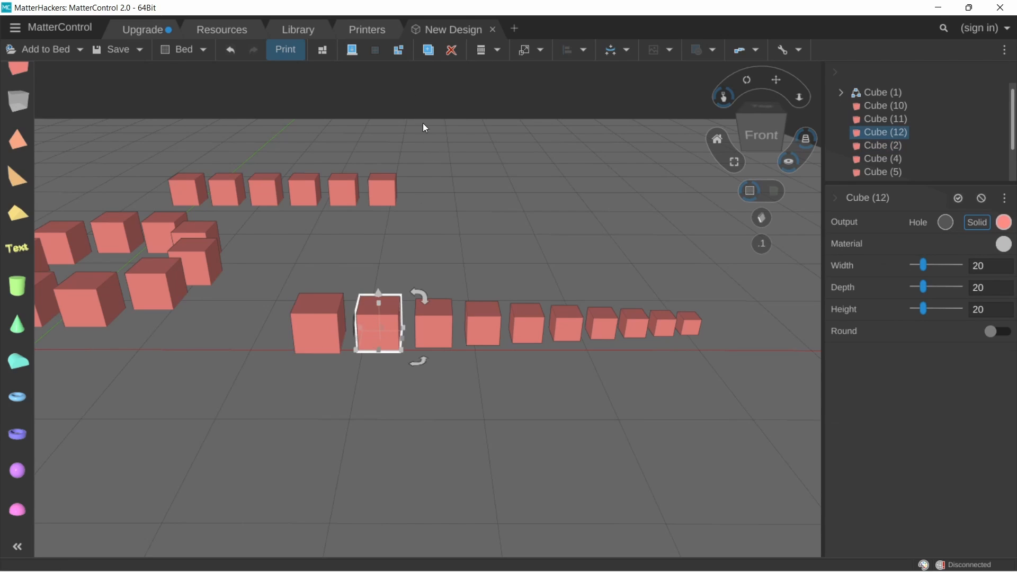
pyautogui.click(399, 50)
# Step: Select the row's first cube and calculate 20 × 0.9 in Calculator for the second cube's size
pyautogui.click(301, 319)
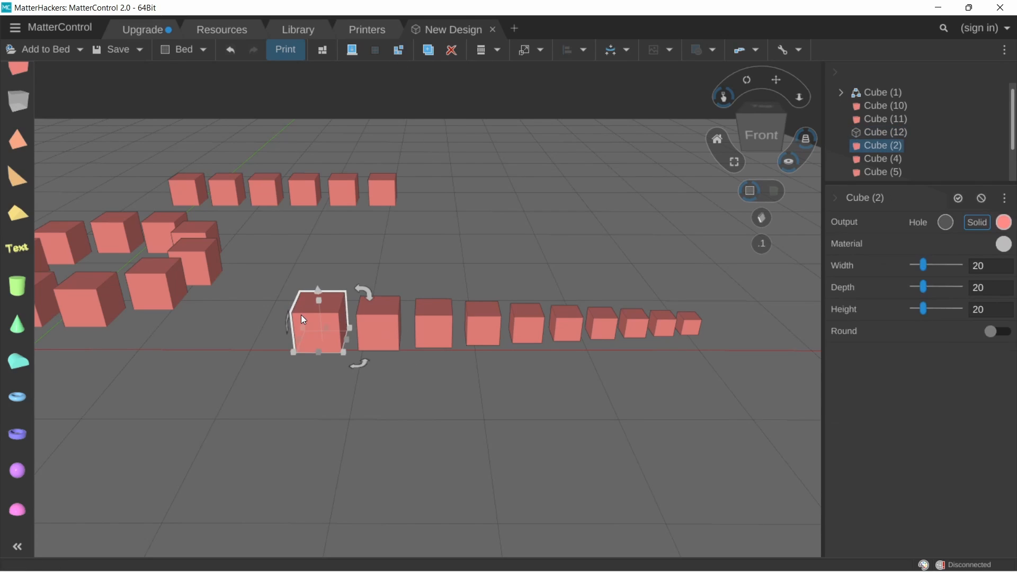
pyautogui.moveTo(318, 302)
pyautogui.click(655, 567)
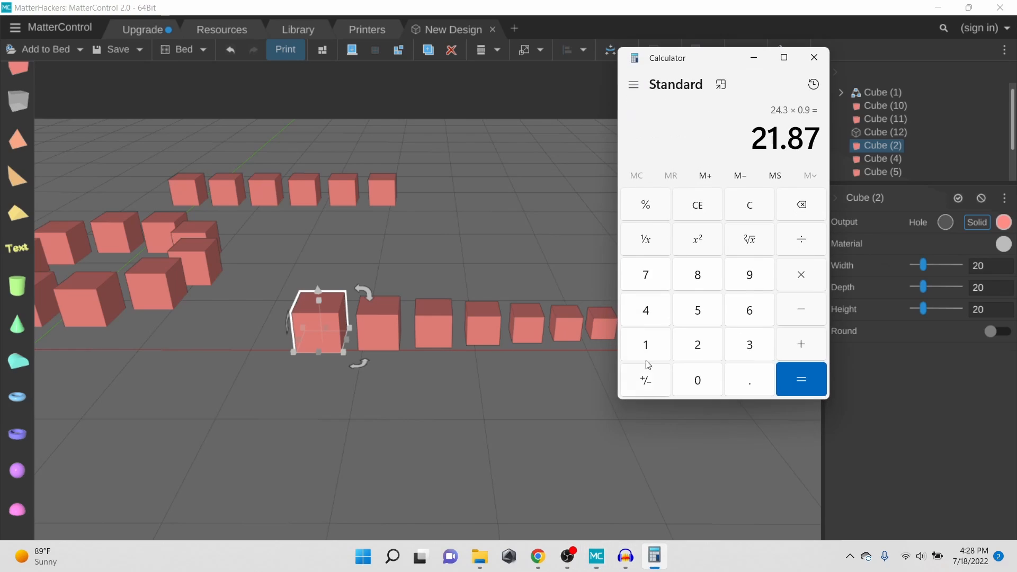
pyautogui.click(743, 211)
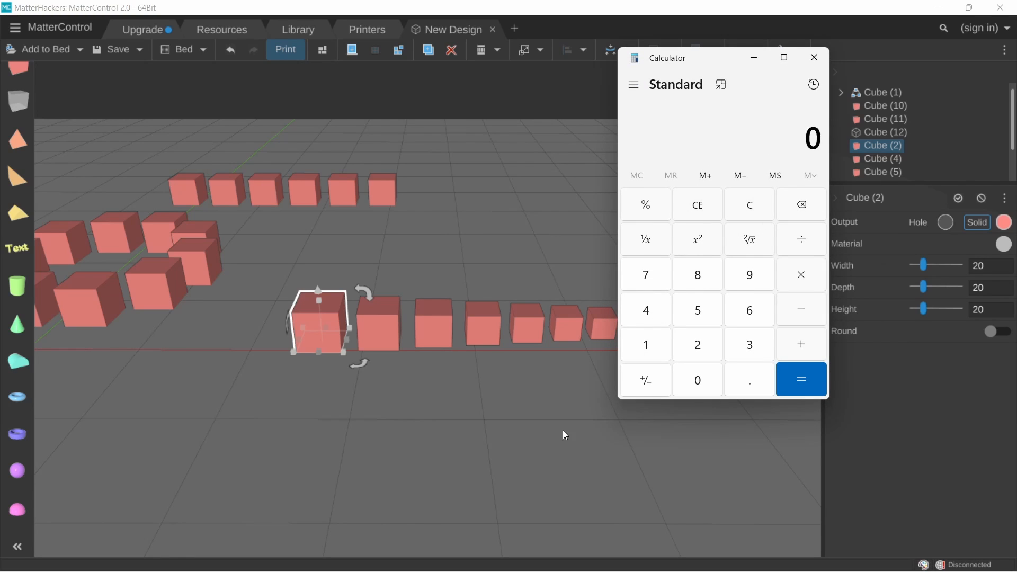
pyautogui.click(699, 349)
pyautogui.click(703, 384)
pyautogui.click(795, 281)
pyautogui.click(763, 391)
pyautogui.click(751, 276)
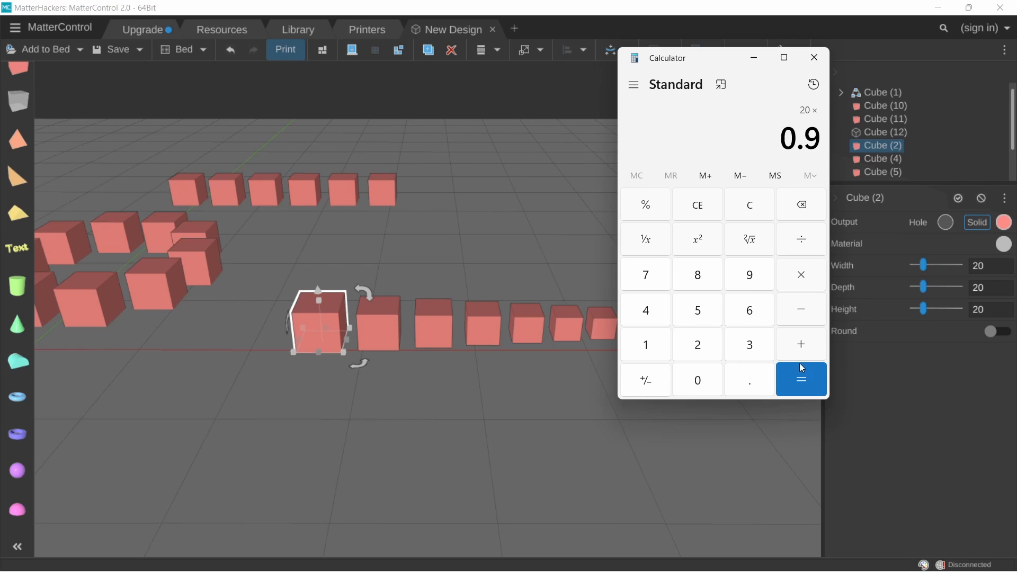
pyautogui.click(800, 377)
# Step: Return to MatterControl, ungroup the row's third cube once more, and compare it with the second cube
pyautogui.click(377, 335)
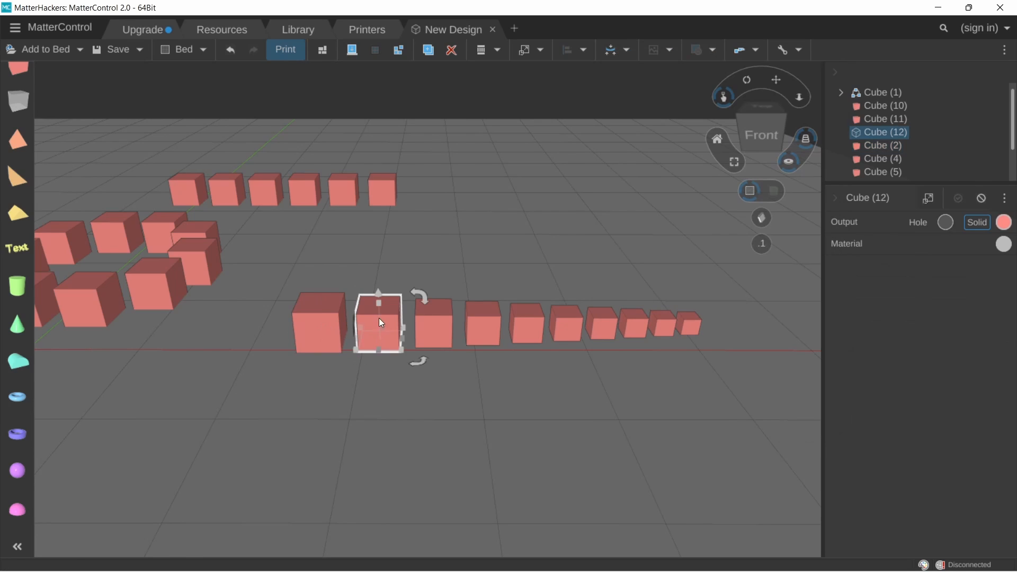
pyautogui.click(431, 326)
pyautogui.click(404, 49)
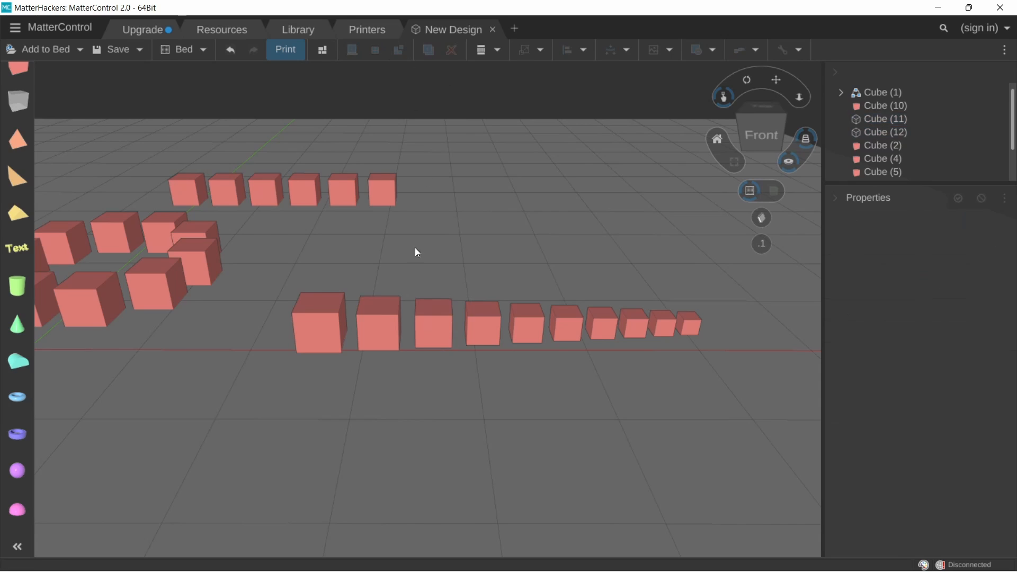
pyautogui.click(419, 317)
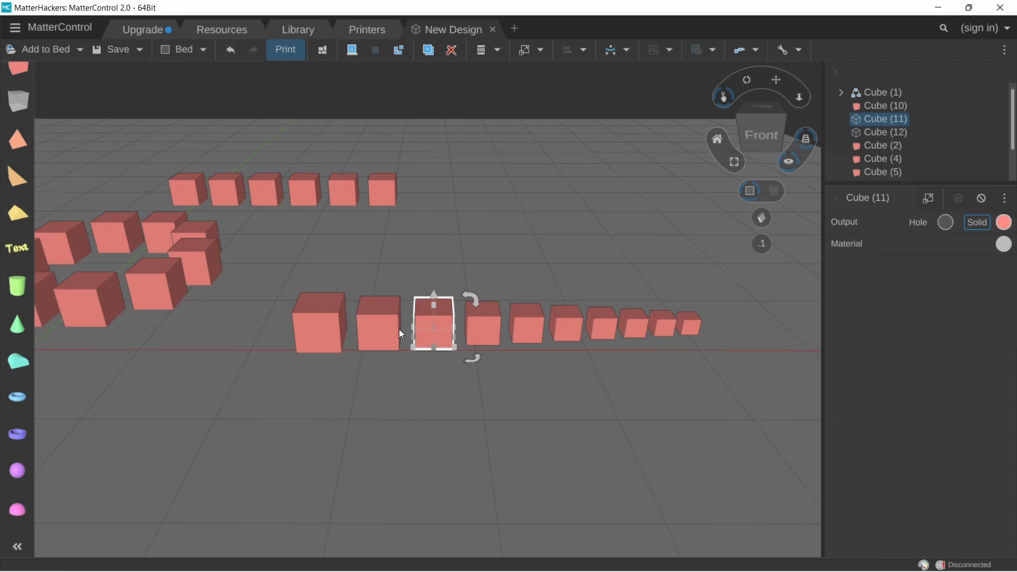
pyautogui.click(366, 322)
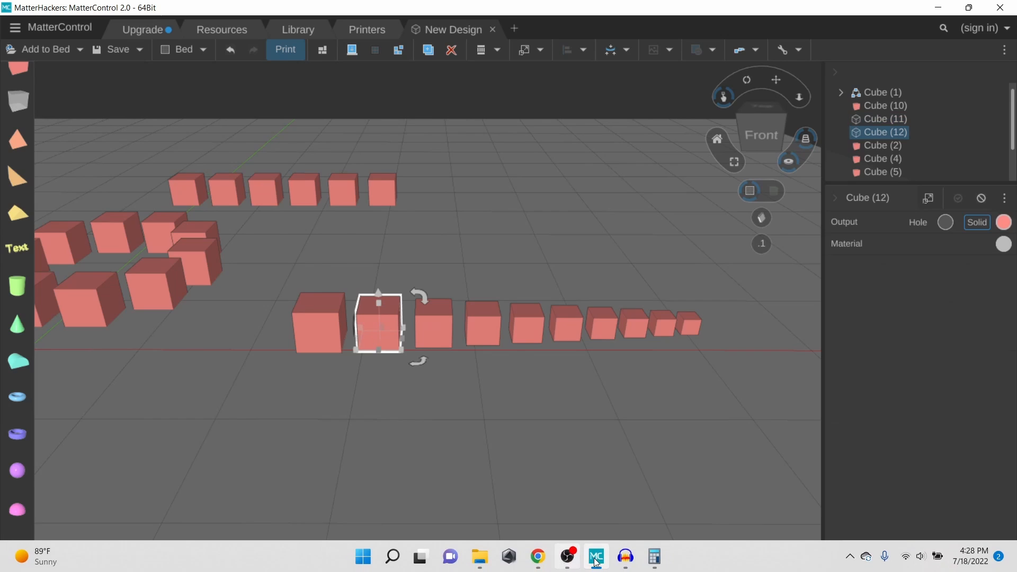
# Step: Calculate 18 × 0.9 in Calculator for the third cube's size, and select that cube in MatterControl
pyautogui.click(654, 566)
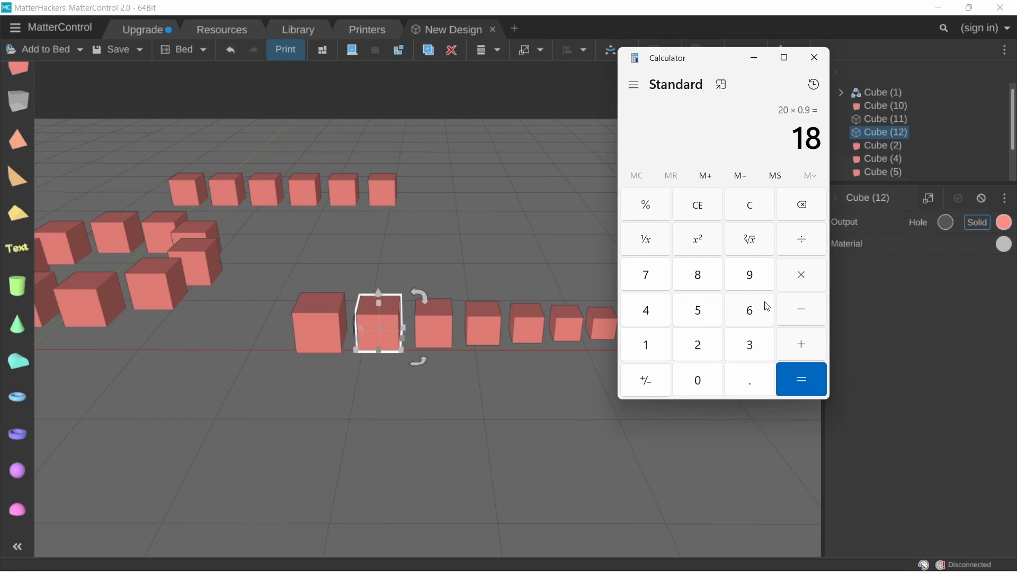
pyautogui.click(799, 280)
pyautogui.click(770, 377)
pyautogui.click(763, 269)
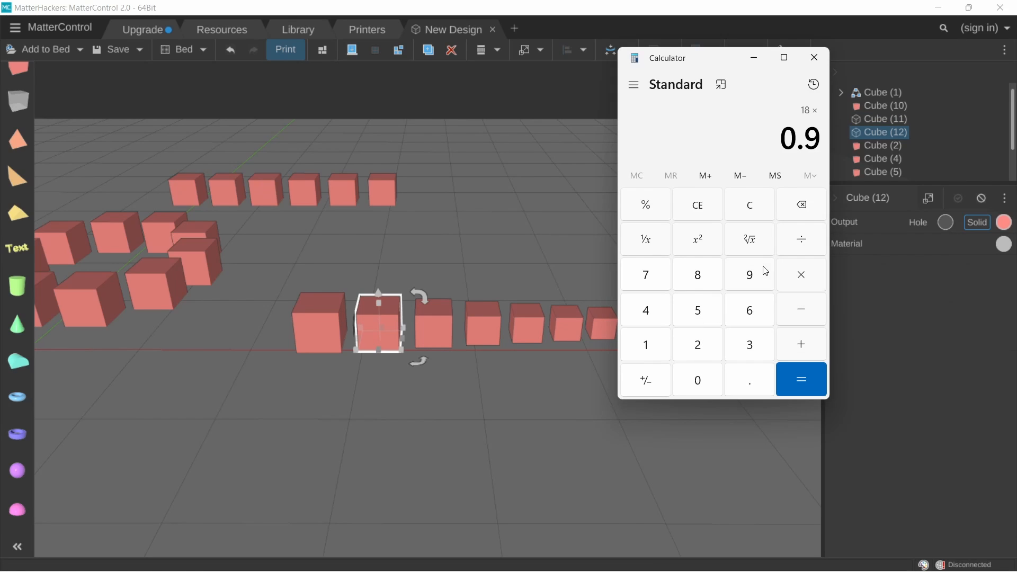
pyautogui.click(797, 376)
pyautogui.scroll(1, 376, 315)
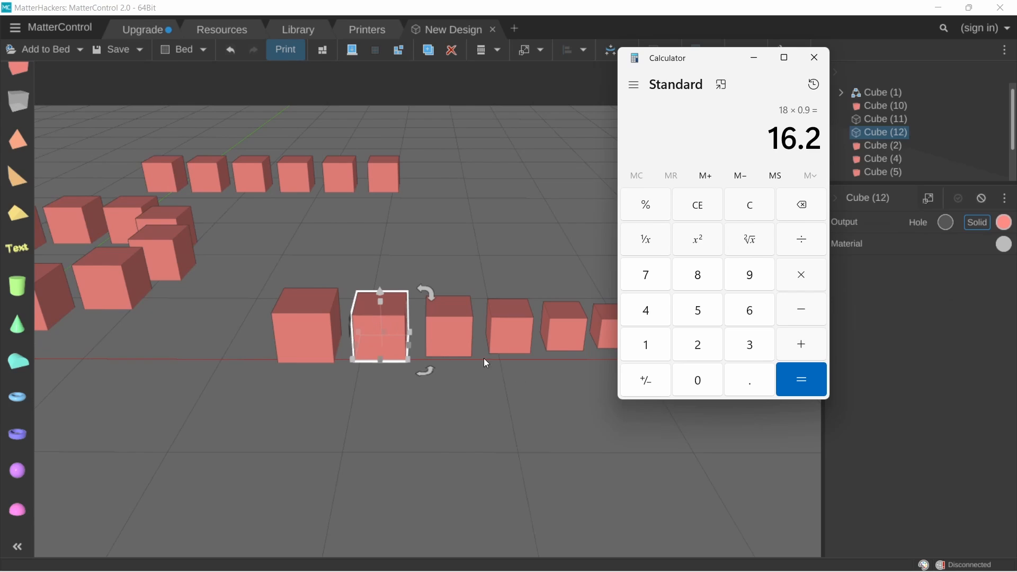
pyautogui.click(470, 355)
pyautogui.moveTo(447, 306)
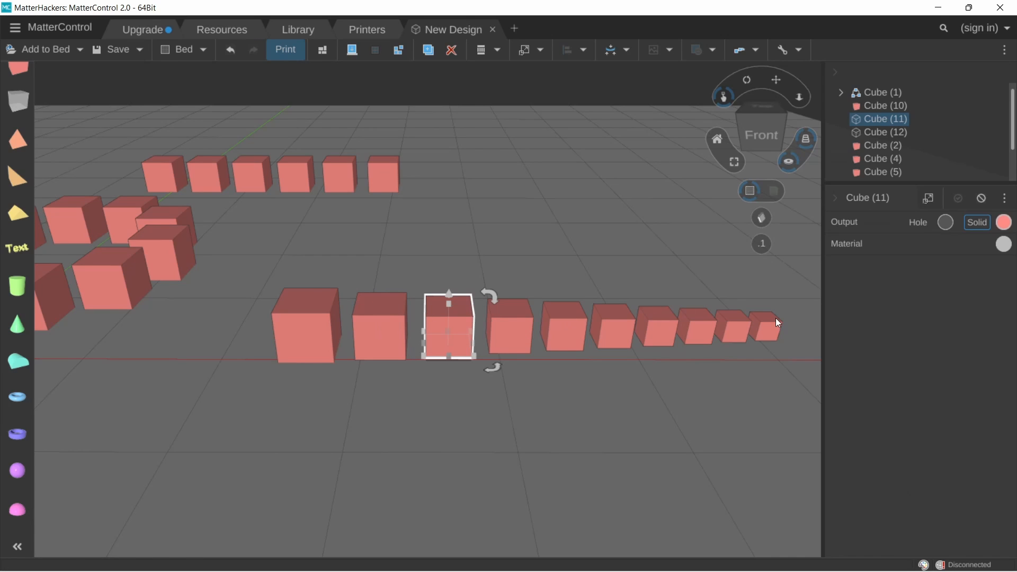
# Step: Add a new 20 mm cube in front of the row of scaled cubes and apply an advanced array to it
pyautogui.scroll(-2, 428, 310)
pyautogui.scroll(-2, 428, 311)
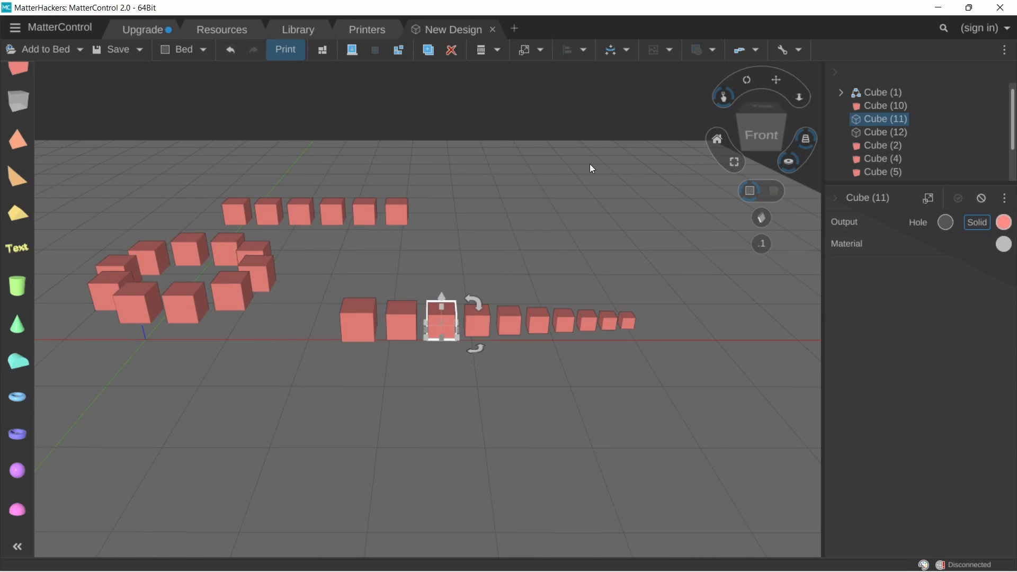
pyautogui.scroll(3, 458, 416)
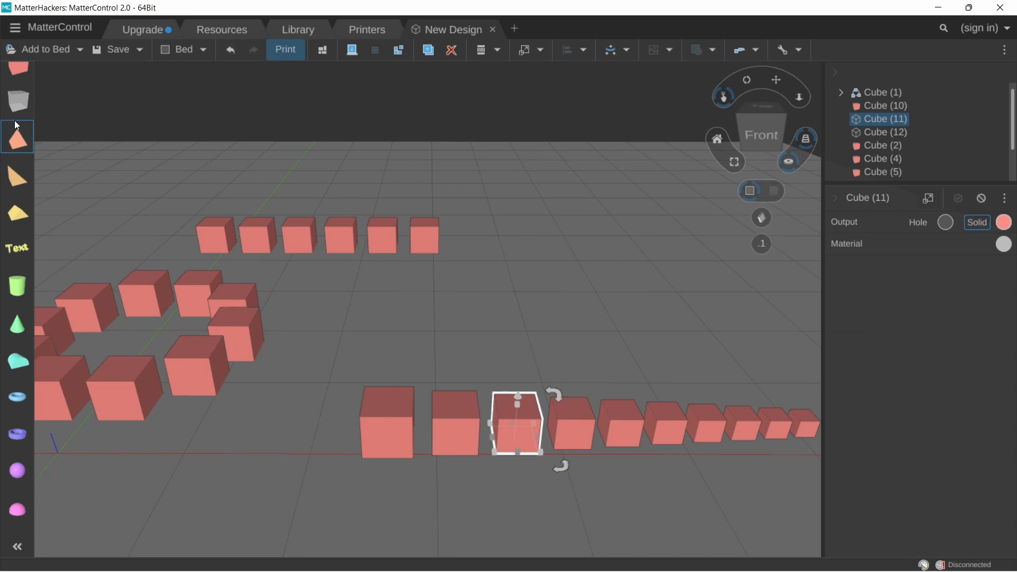
pyautogui.moveTo(21, 70); pyautogui.dragTo(377, 525)
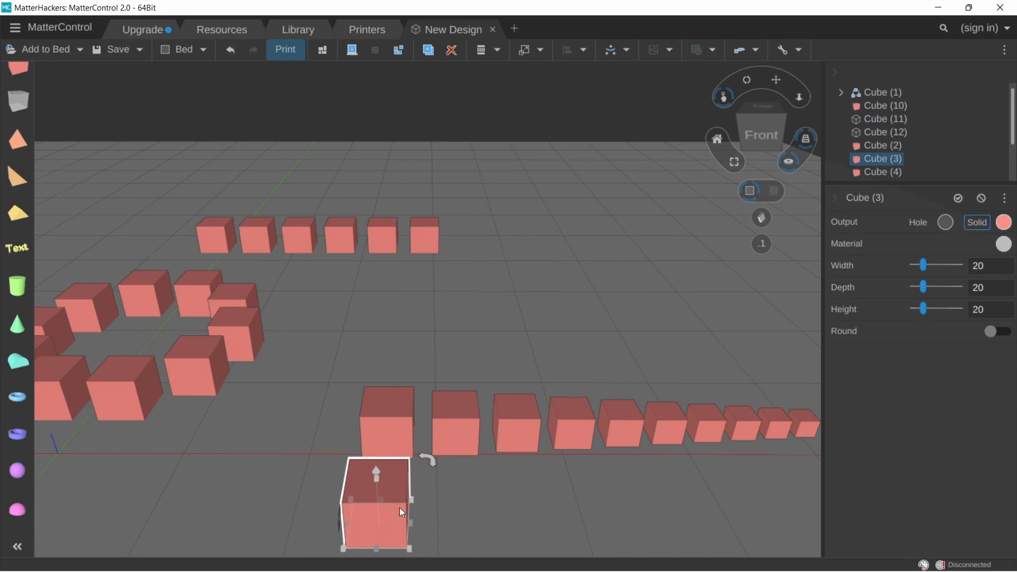
pyautogui.scroll(-3, 431, 473)
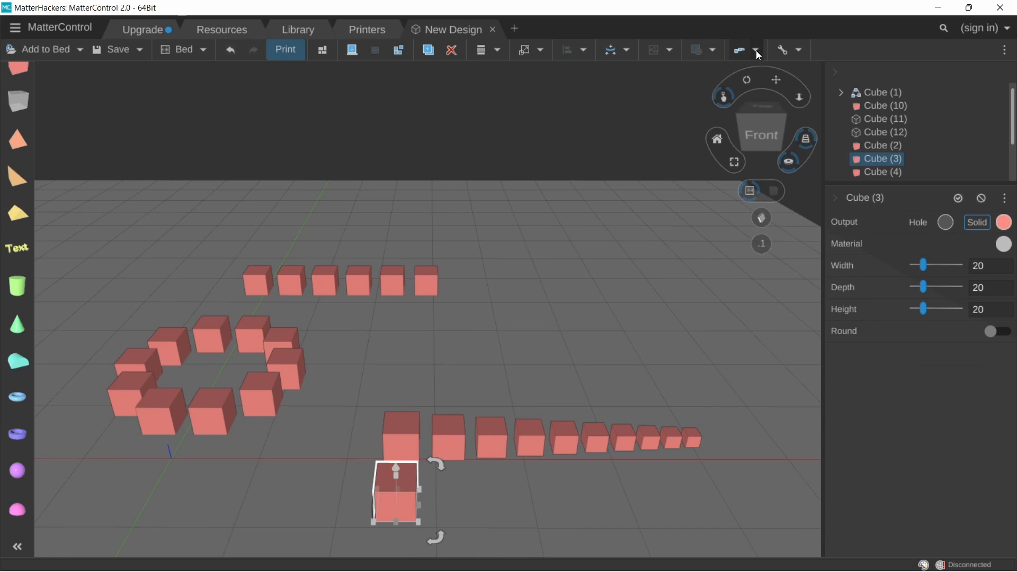
pyautogui.click(739, 49)
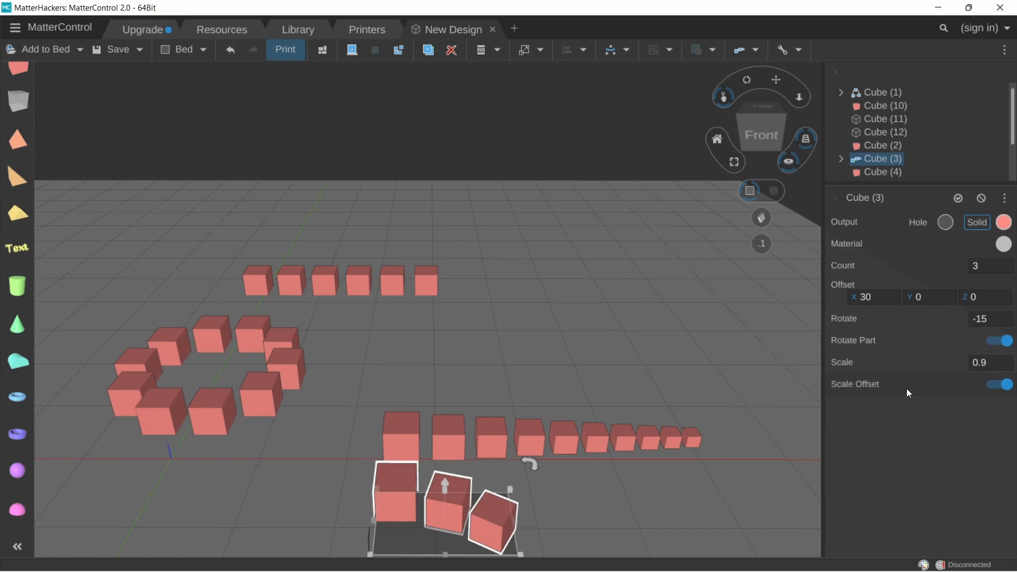
# Step: Set the new advanced array's count to 10 and its rotation to 0
pyautogui.click(988, 267)
pyautogui.press('Return')
pyautogui.click(994, 321)
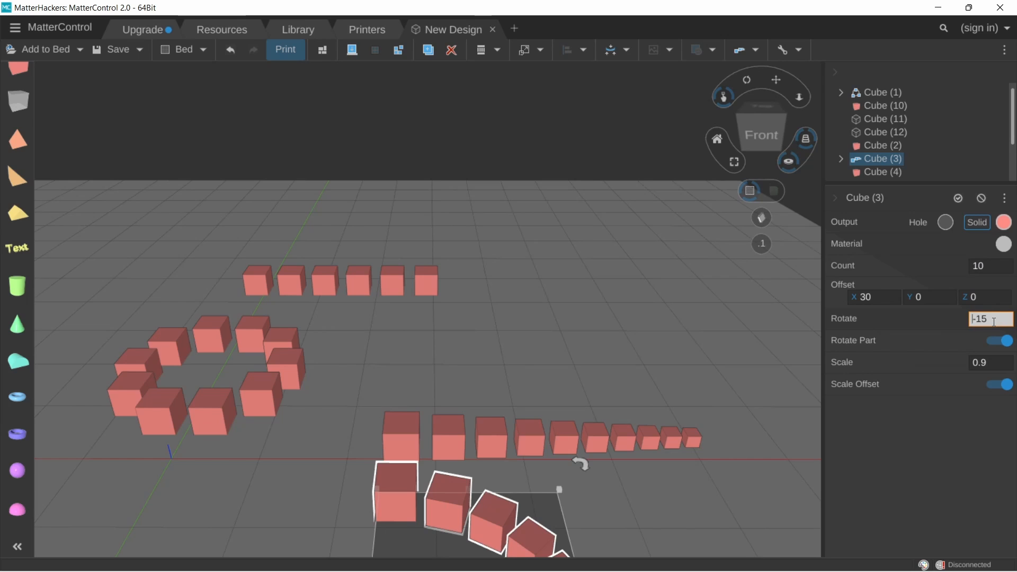
pyautogui.press('BackSpace')
pyautogui.write('0')
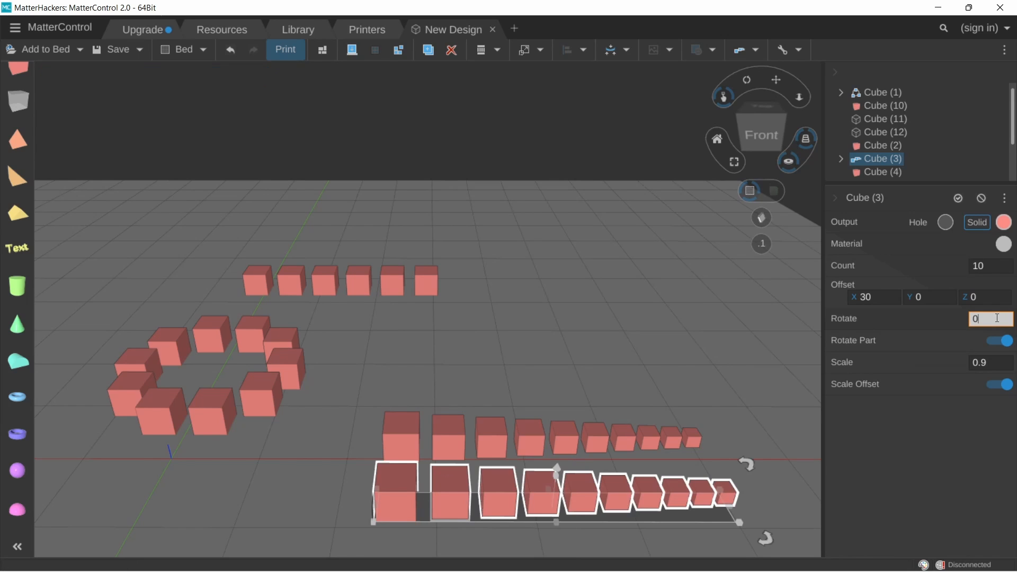
# Step: Turn off the new array's Scale Offset option to compare the cube spacing, and turn it back on
pyautogui.scroll(6, 369, 465)
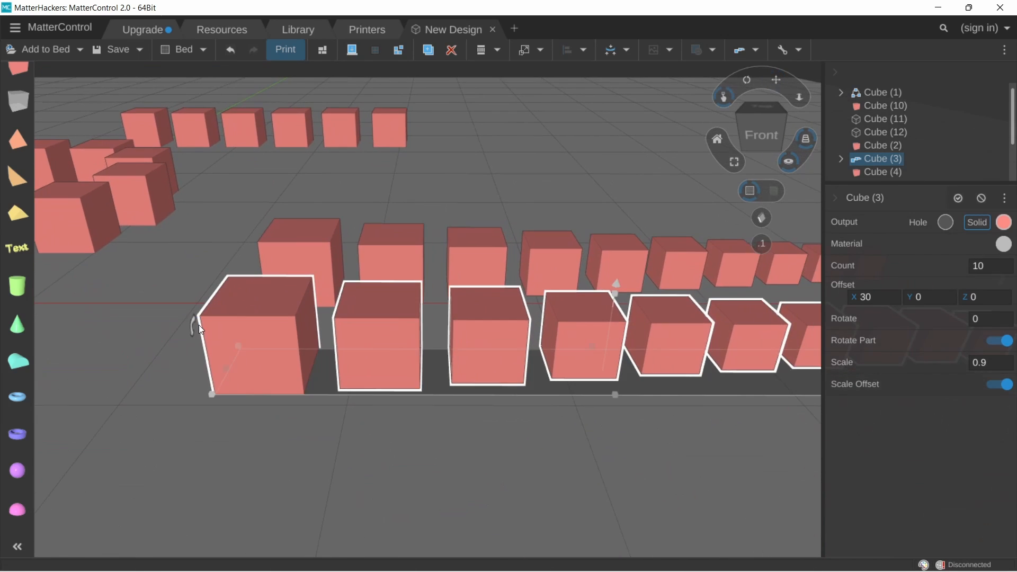
pyautogui.moveTo(199, 326); pyautogui.dragTo(184, 404, button='right')
pyautogui.click(869, 297)
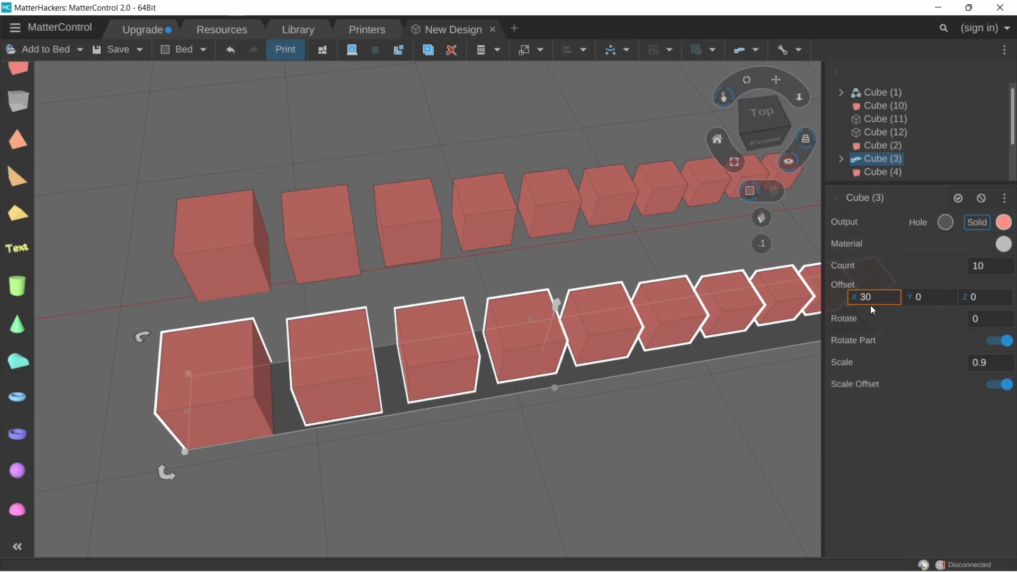
pyautogui.scroll(-3, 417, 358)
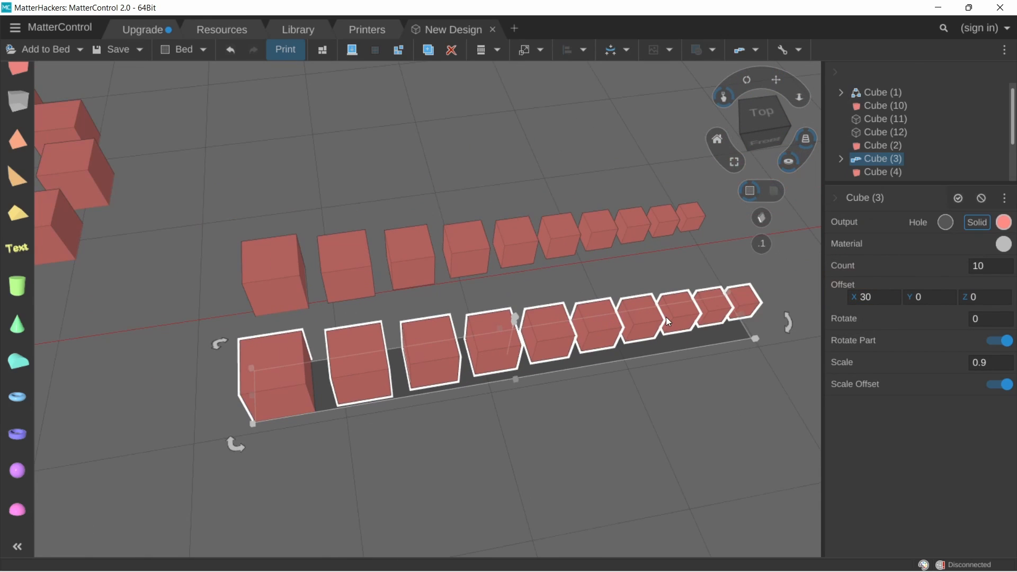
pyautogui.click(999, 385)
pyautogui.moveTo(710, 381); pyautogui.dragTo(409, 333, button='right')
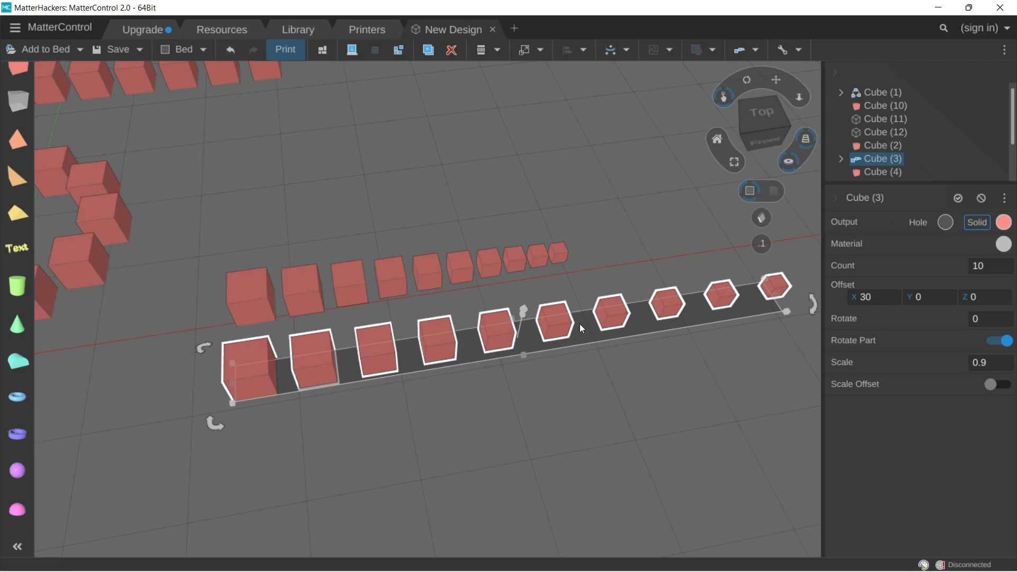
pyautogui.click(1002, 391)
pyautogui.click(895, 300)
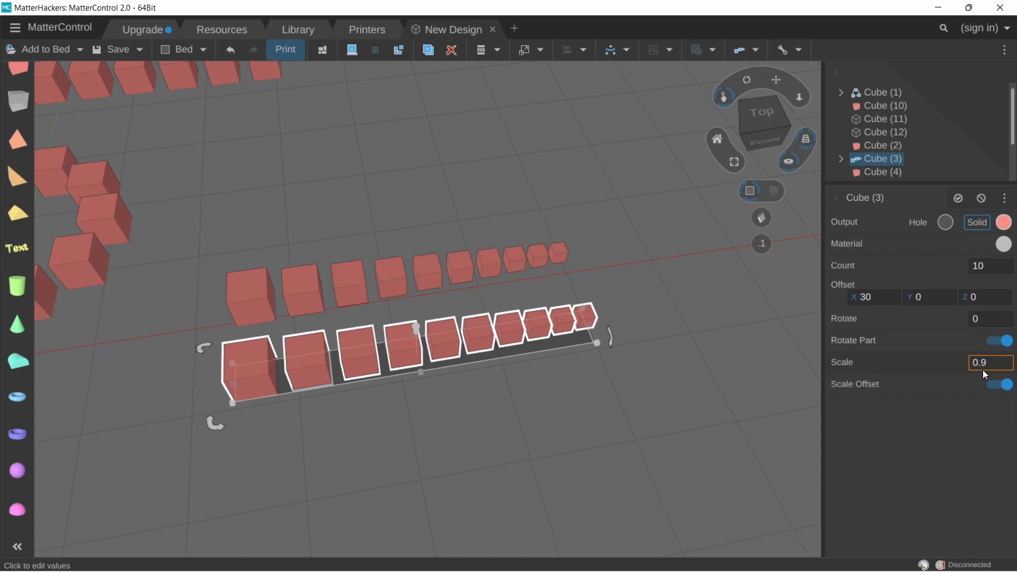
# Step: Calculate 30 × 0.9 in Calculator for the scaled offset, and compare it with the spacing between the new array's first cubes
pyautogui.scroll(3, 297, 383)
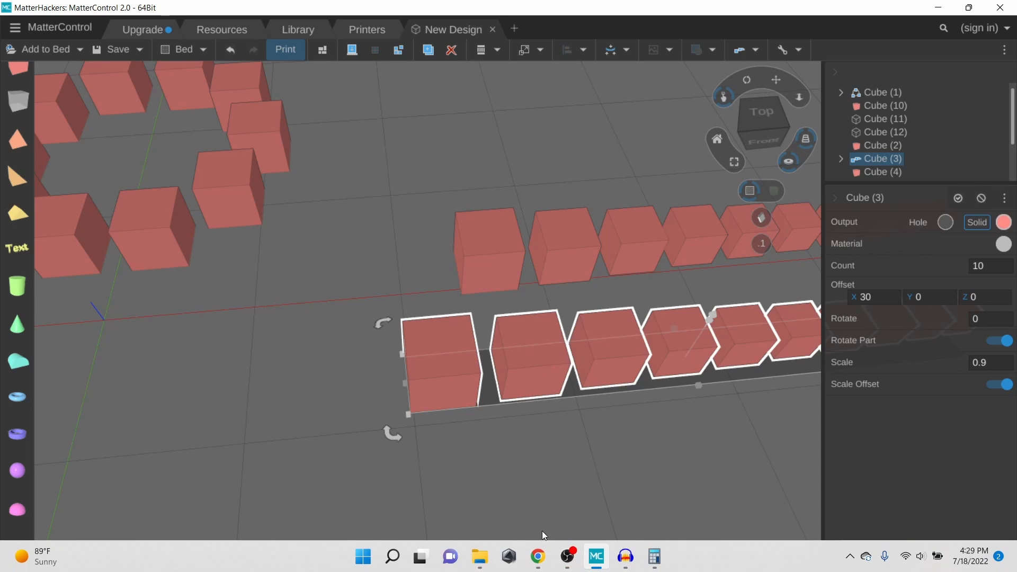
pyautogui.click(654, 557)
pyautogui.press('Escape')
pyautogui.click(762, 354)
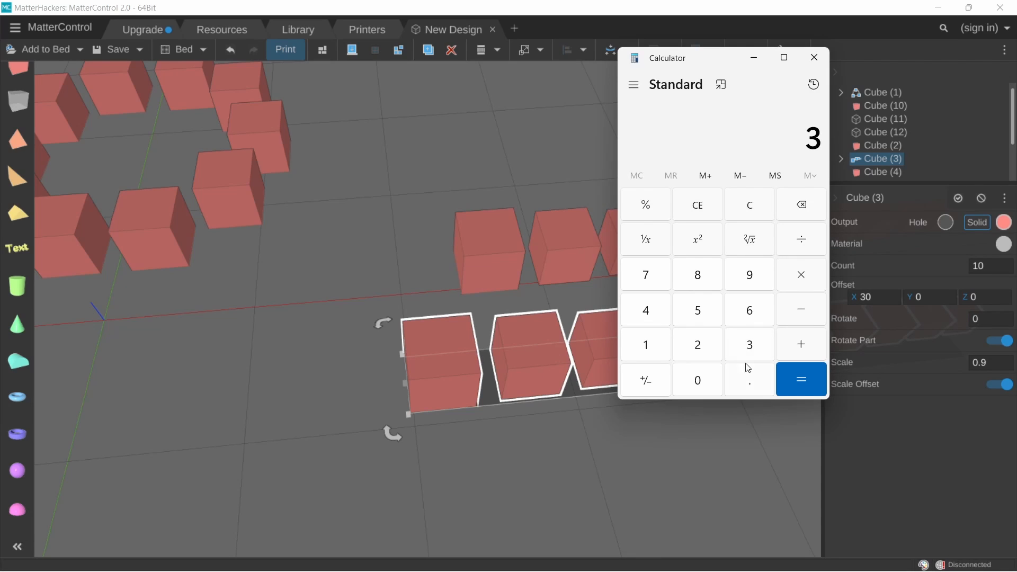
pyautogui.click(707, 391)
pyautogui.click(803, 278)
pyautogui.click(766, 382)
pyautogui.click(765, 276)
pyautogui.click(805, 365)
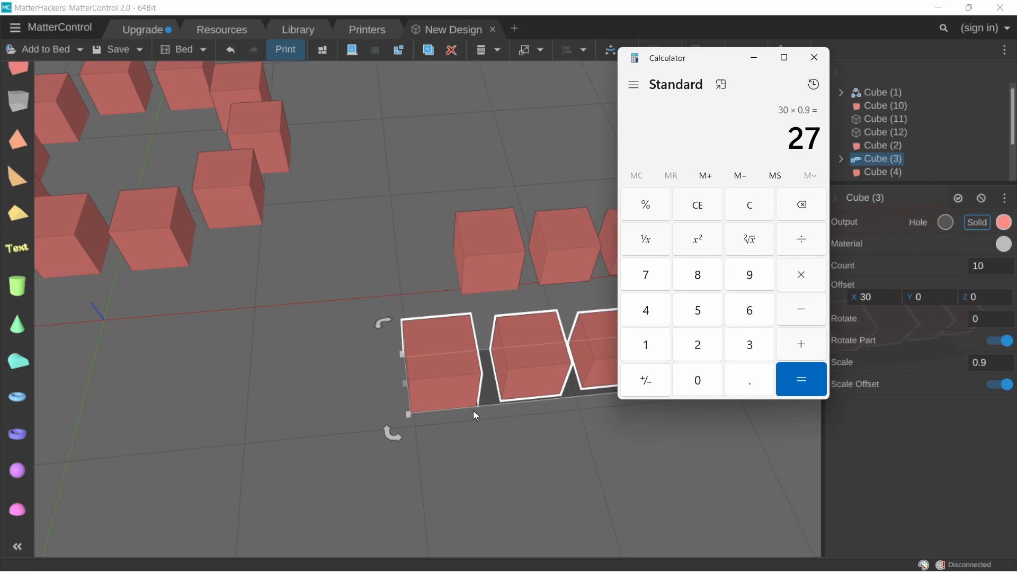
pyautogui.click(422, 424)
pyautogui.moveTo(419, 420); pyautogui.dragTo(409, 424, button='middle')
pyautogui.moveTo(481, 371); pyautogui.dragTo(444, 377, button='middle')
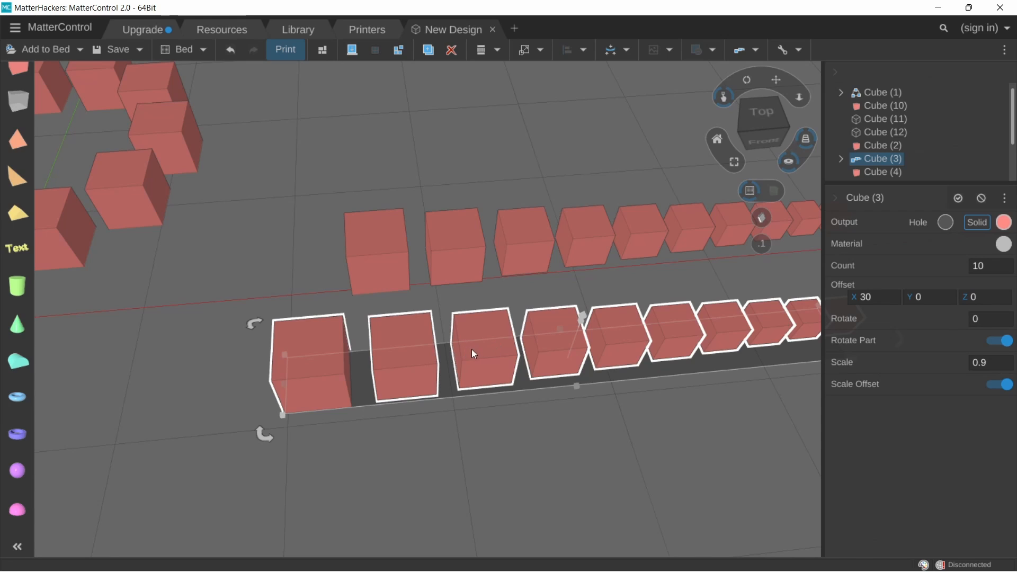
# Step: Calculate 27 × 0.9 in Calculator for the next offset, and examine how the spacing changes along the whole array
pyautogui.click(655, 556)
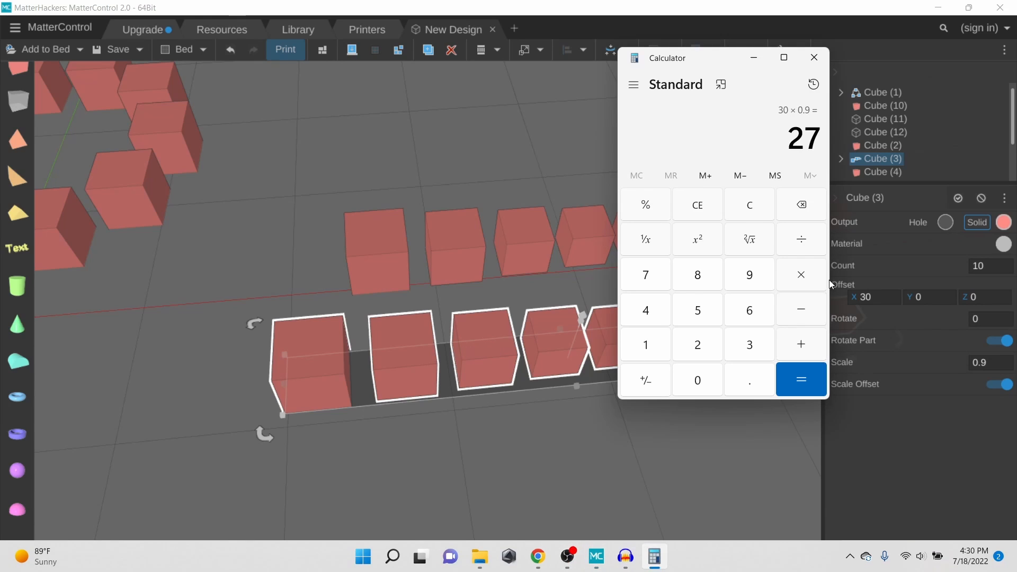
pyautogui.click(798, 279)
pyautogui.click(760, 382)
pyautogui.click(761, 285)
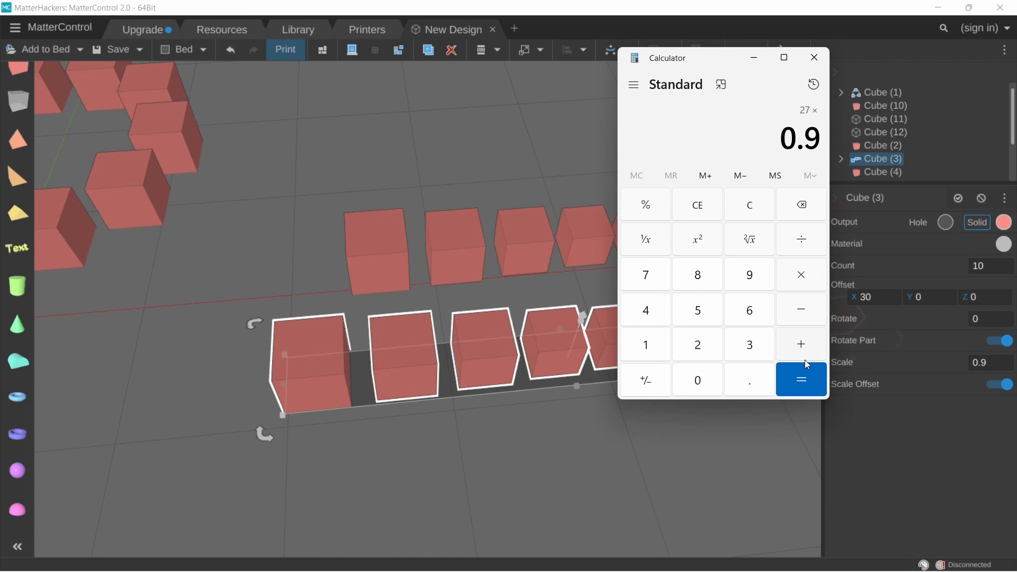
pyautogui.click(806, 365)
pyautogui.moveTo(539, 342); pyautogui.dragTo(342, 366, button='middle')
pyautogui.moveTo(529, 367); pyautogui.dragTo(424, 354, button='middle')
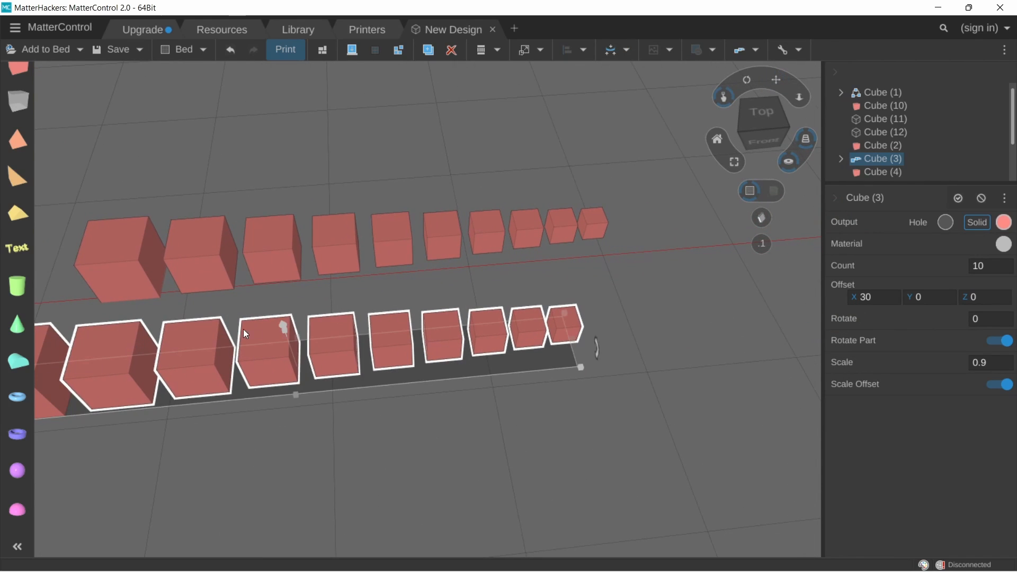
pyautogui.moveTo(240, 342); pyautogui.dragTo(444, 341, button='middle')
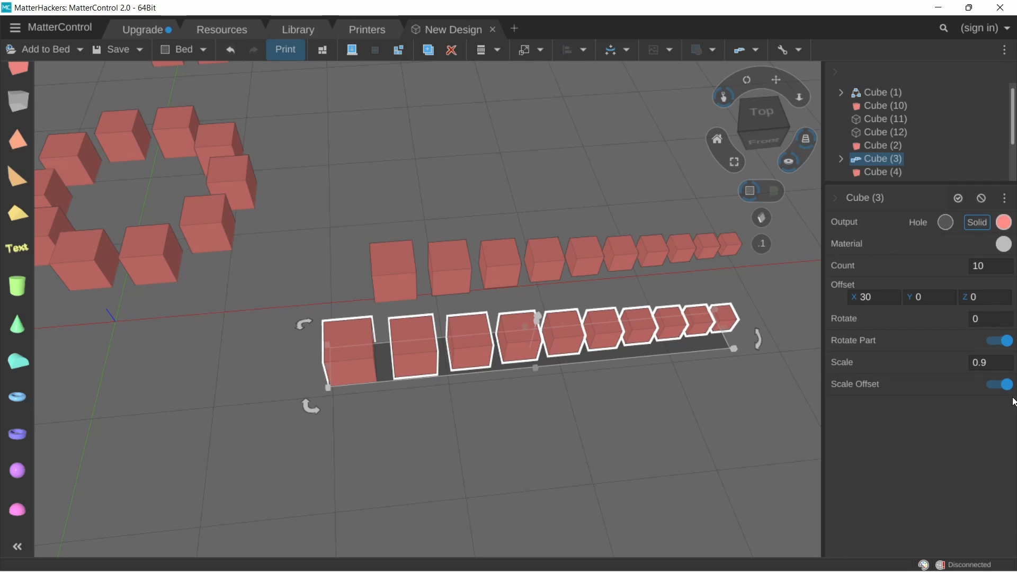
pyautogui.moveTo(562, 340); pyautogui.dragTo(473, 421, button='middle')
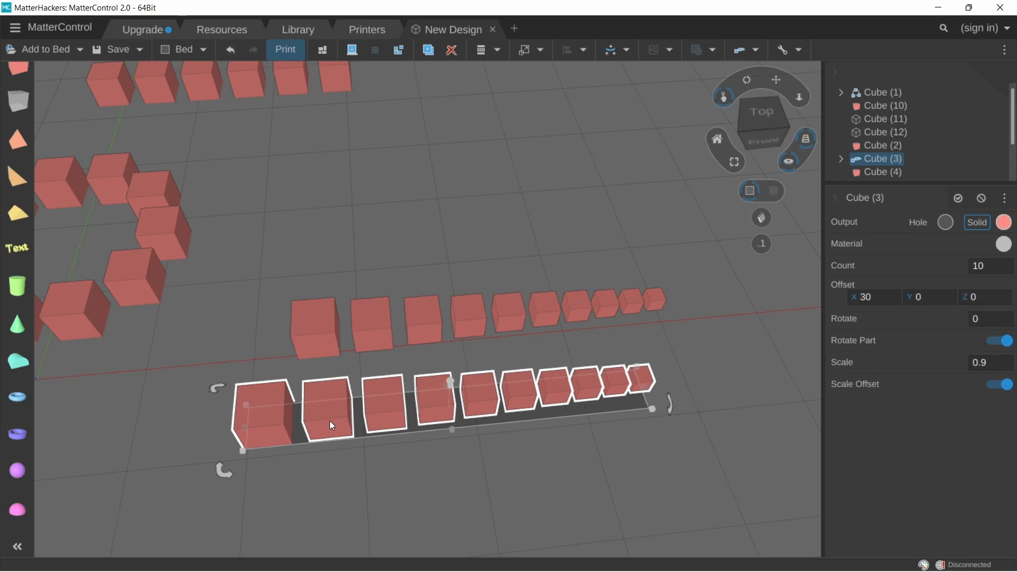
pyautogui.moveTo(330, 421); pyautogui.dragTo(429, 402, button='right')
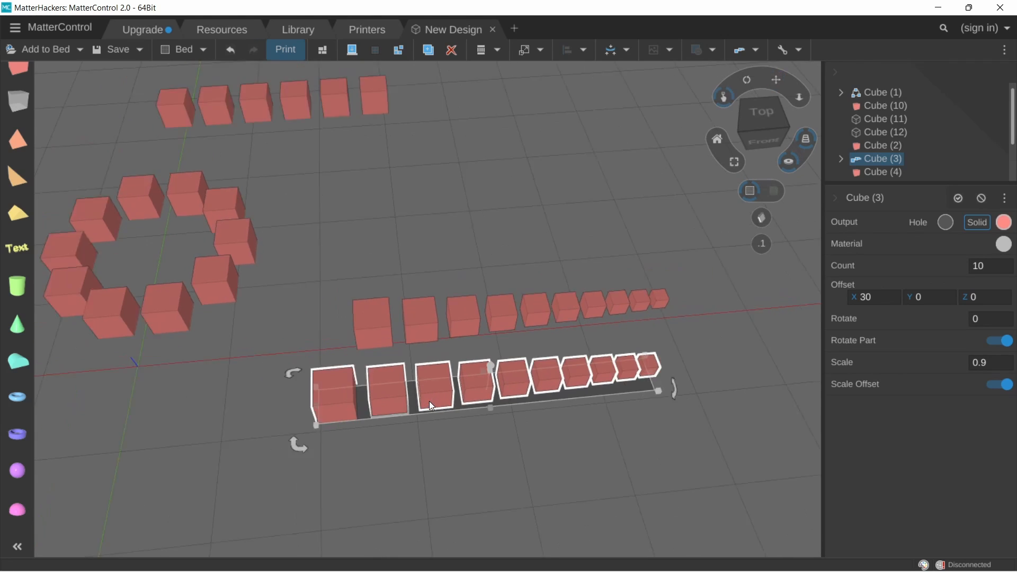